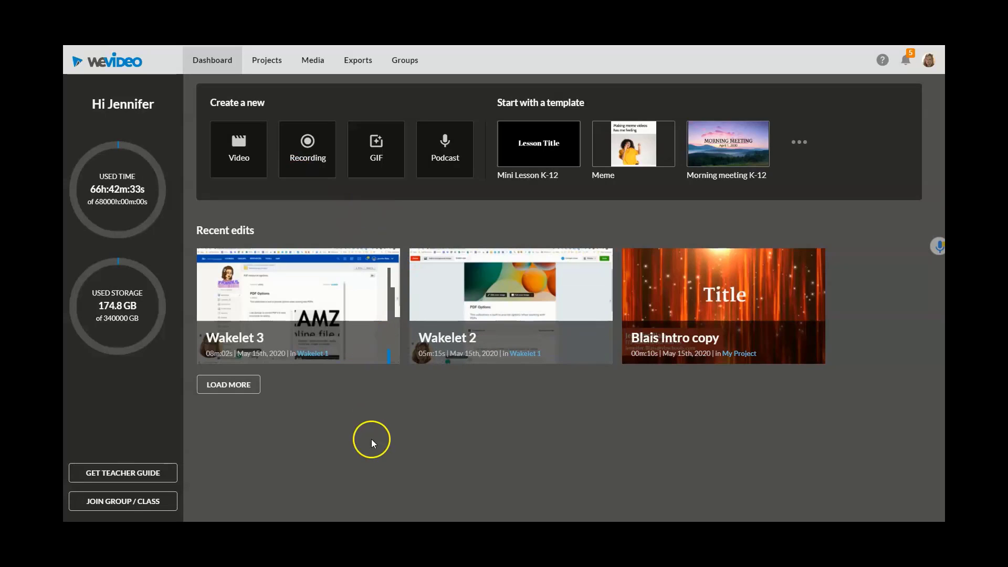
# - Look through the project and media sections, and return to the dashboard overview
pyautogui.click(264, 64)
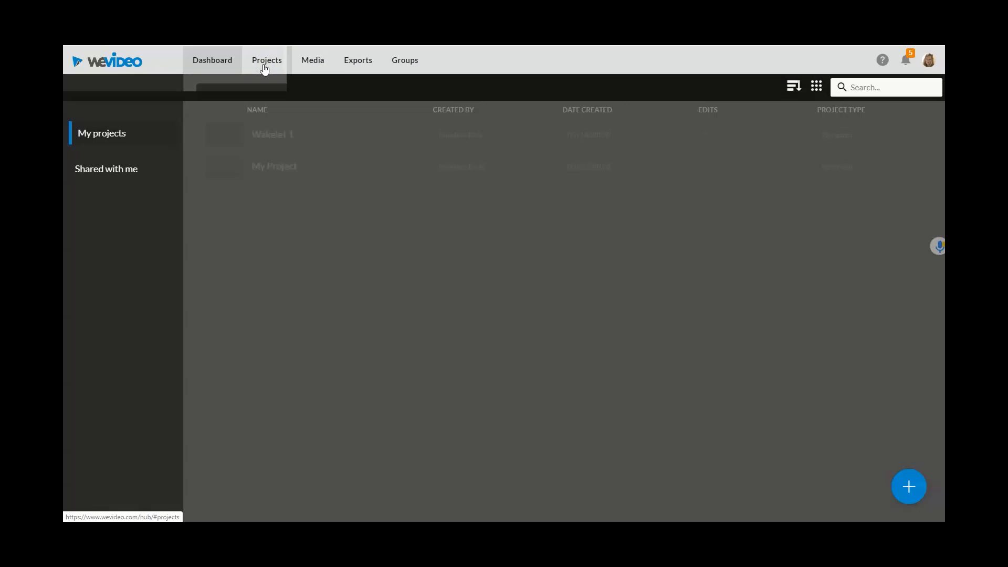
pyautogui.click(354, 65)
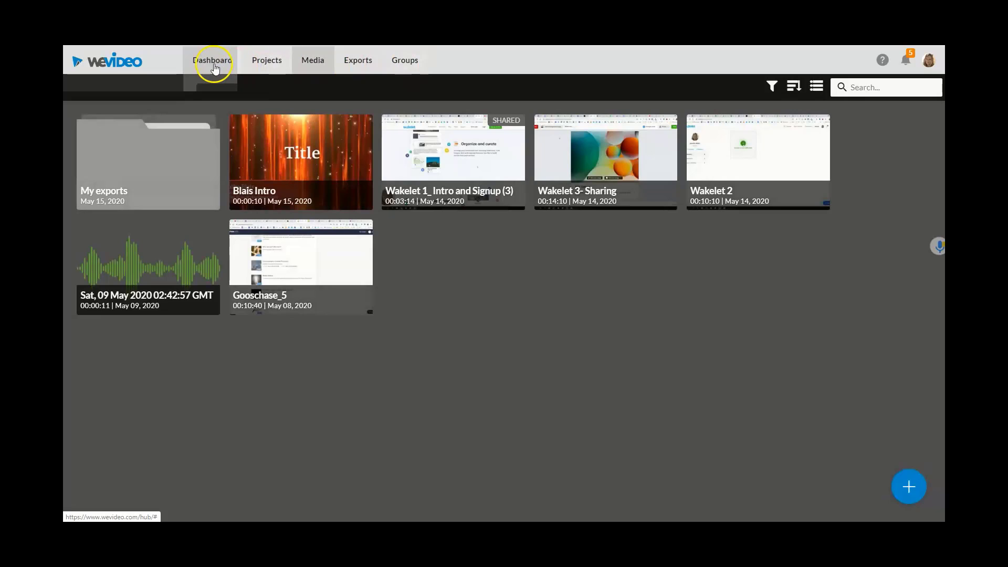
pyautogui.click(213, 65)
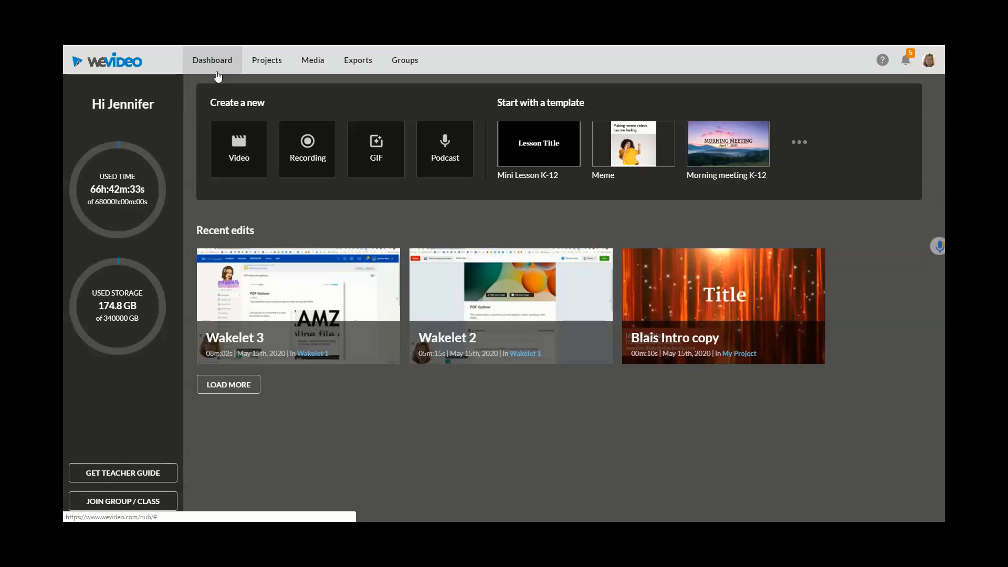
pyautogui.click(310, 164)
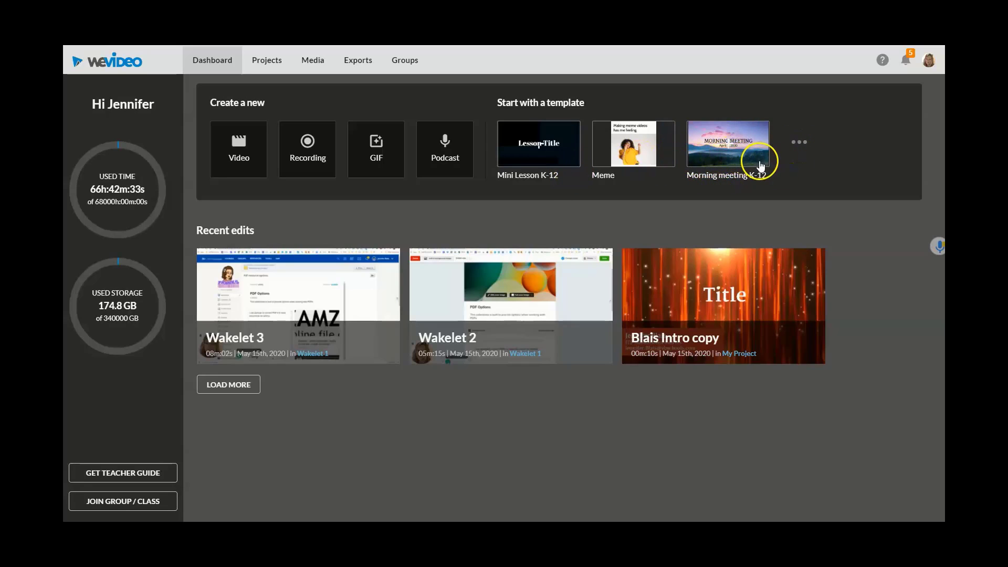
# - Browse the full list of video templates from Mini Lesson K-12 to Book report 6-12, and close it without choosing one
pyautogui.click(801, 144)
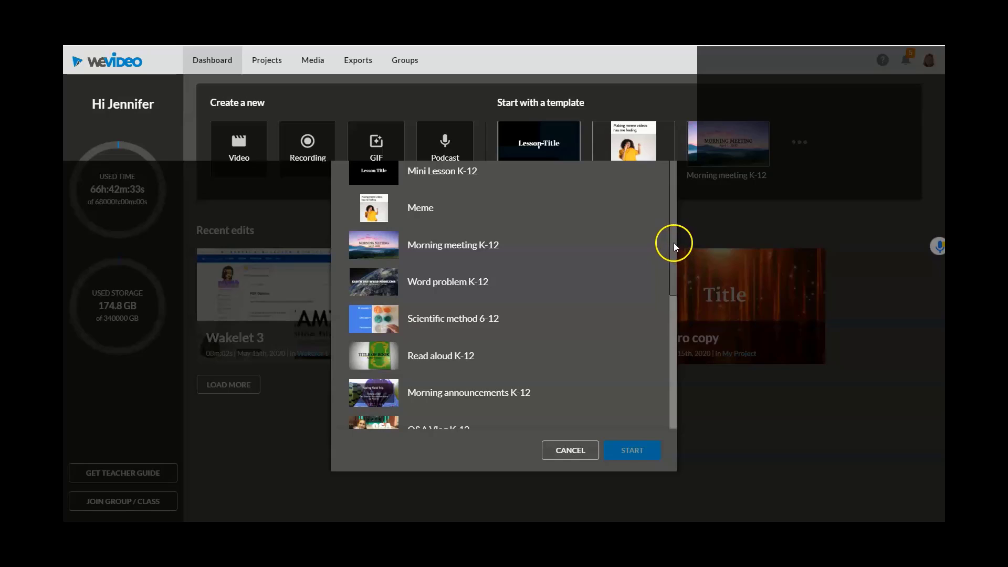
pyautogui.moveTo(672, 243); pyautogui.dragTo(668, 380)
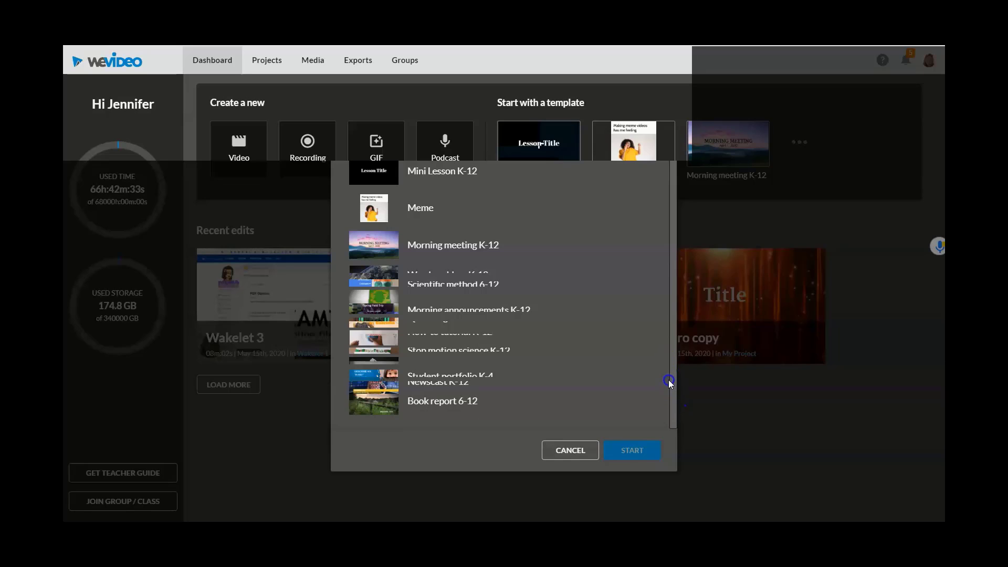
pyautogui.click(480, 413)
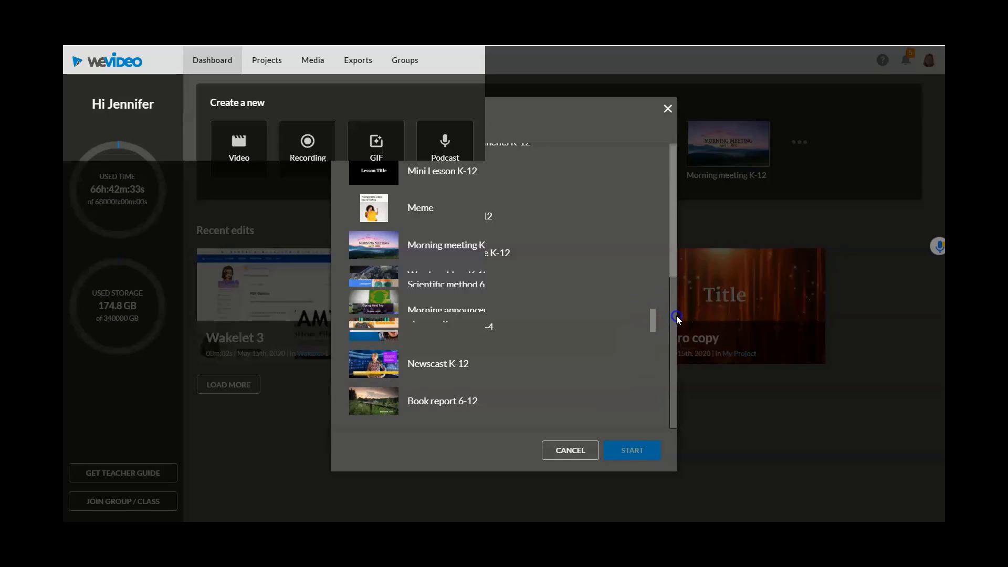
pyautogui.moveTo(676, 316); pyautogui.dragTo(671, 188)
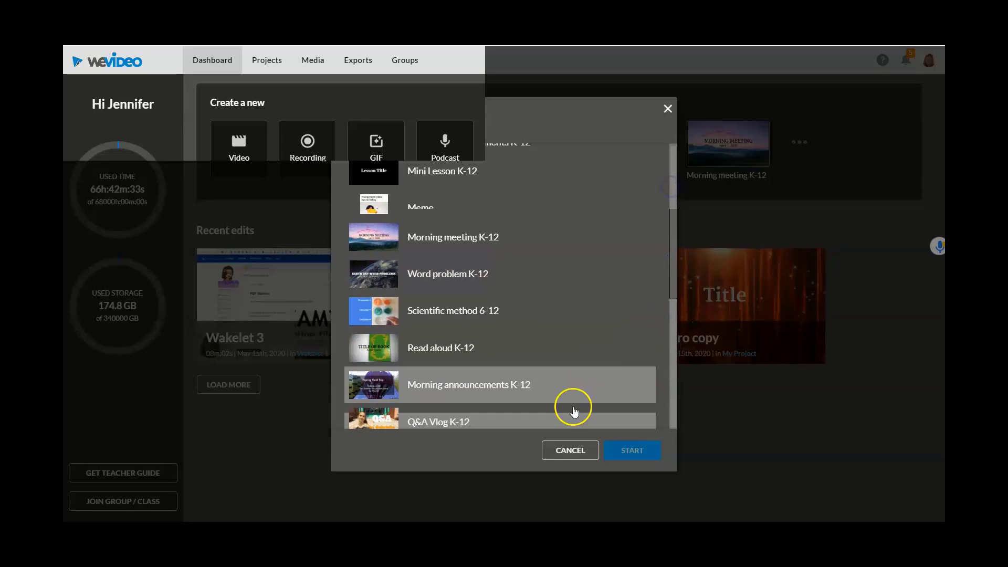
pyautogui.click(575, 448)
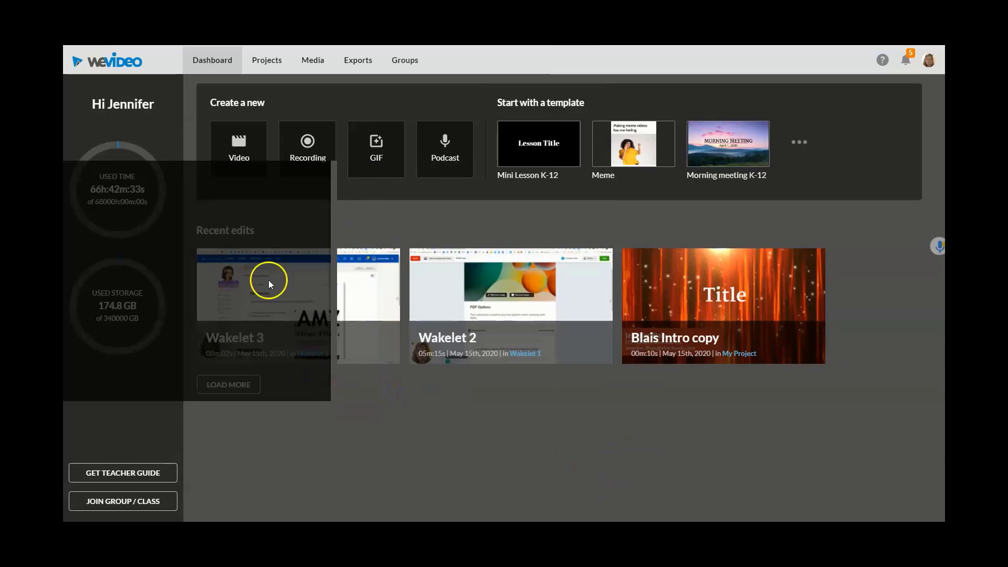
# - Create a new video edit saved in the Wakelet 1 project and start editing it
pyautogui.click(235, 165)
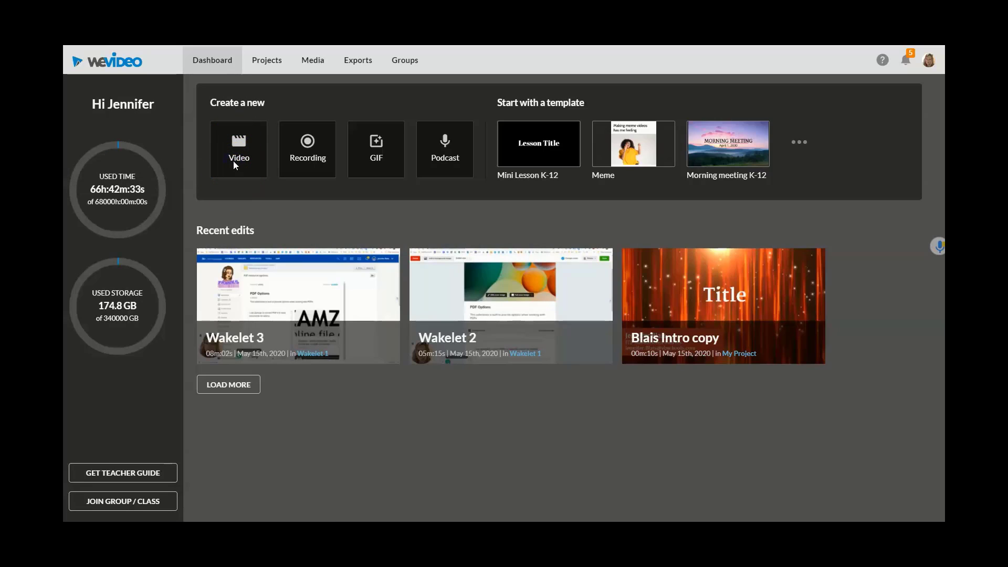
pyautogui.click(631, 303)
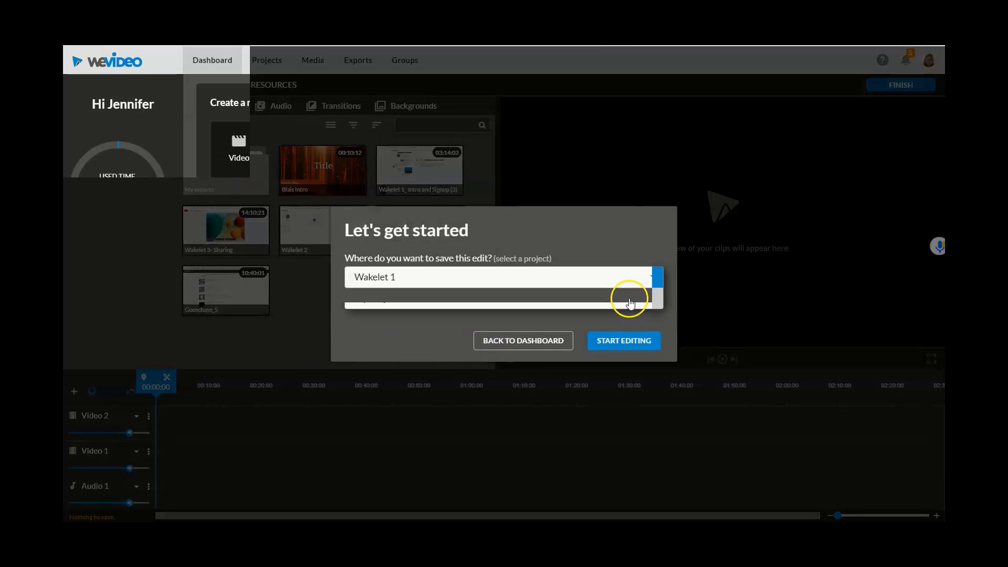
pyautogui.click(630, 300)
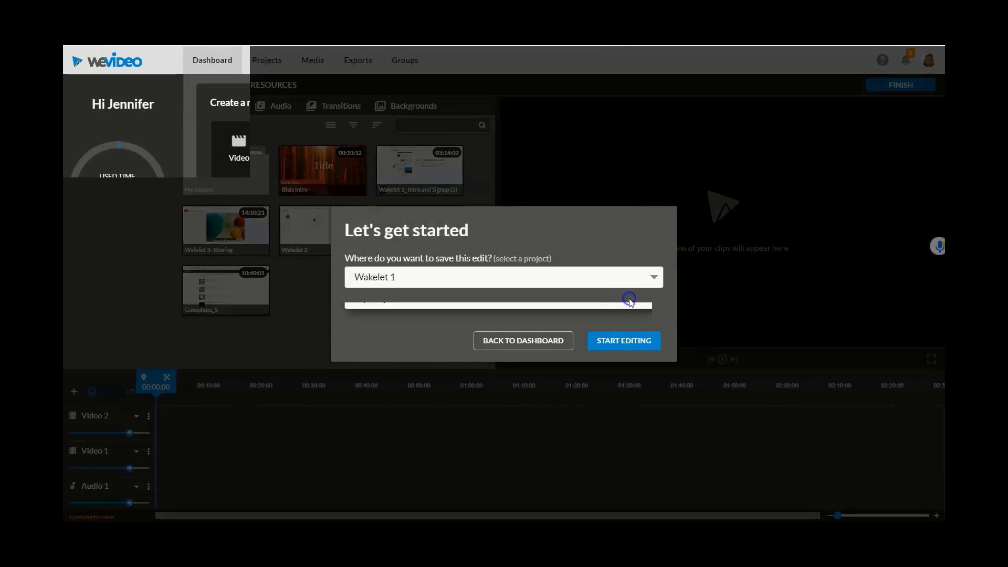
pyautogui.click(620, 341)
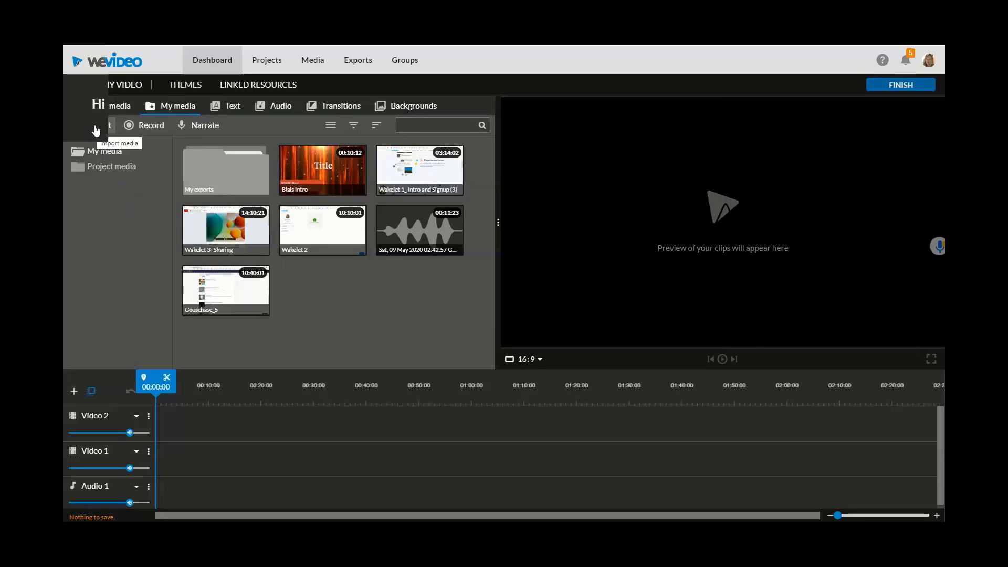
# - Import the "covid 19 assignment type" video from Google Drive into the personal media library
pyautogui.click(96, 130)
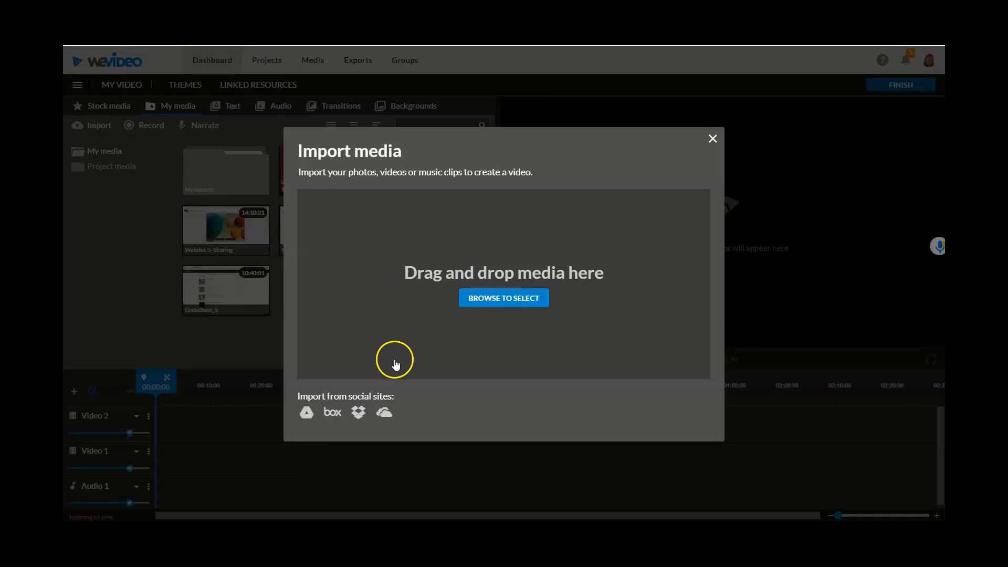
pyautogui.click(305, 414)
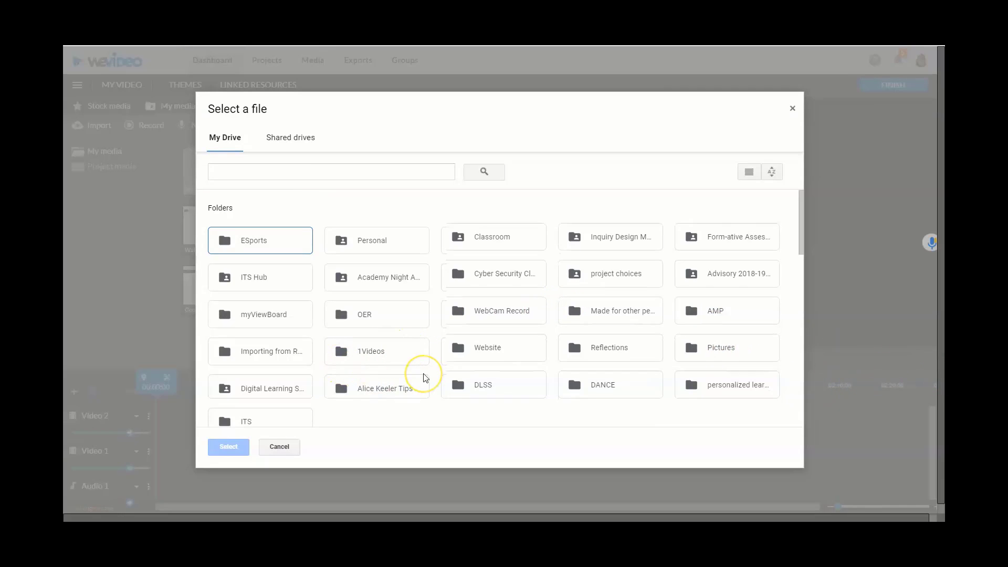
pyautogui.scroll(-5, 420, 378)
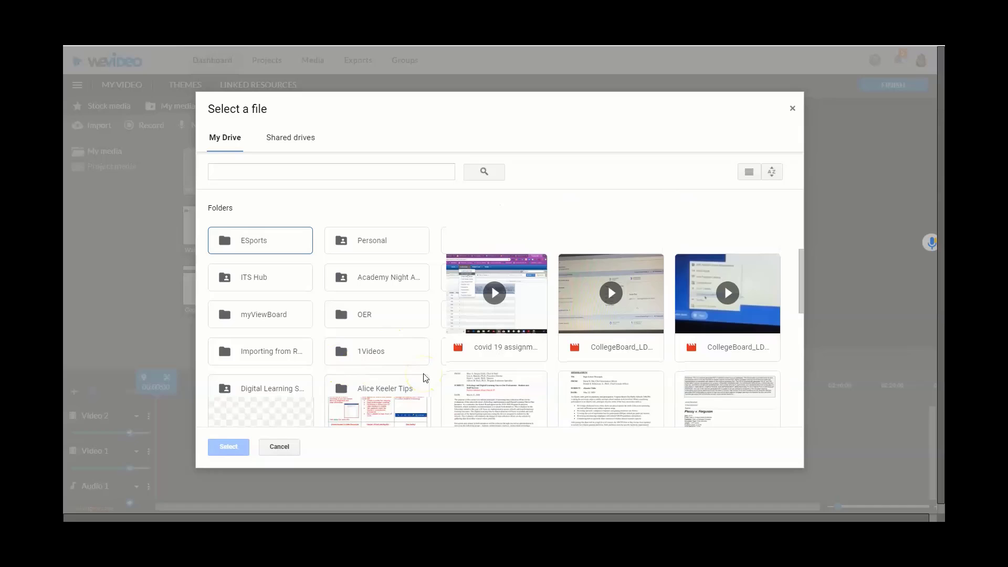
pyautogui.click(508, 297)
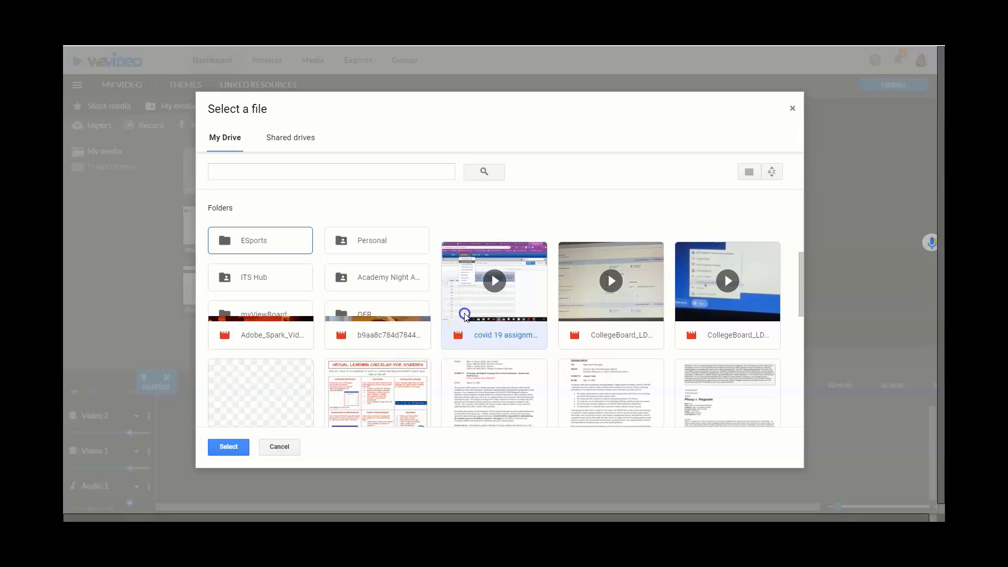
pyautogui.click(222, 447)
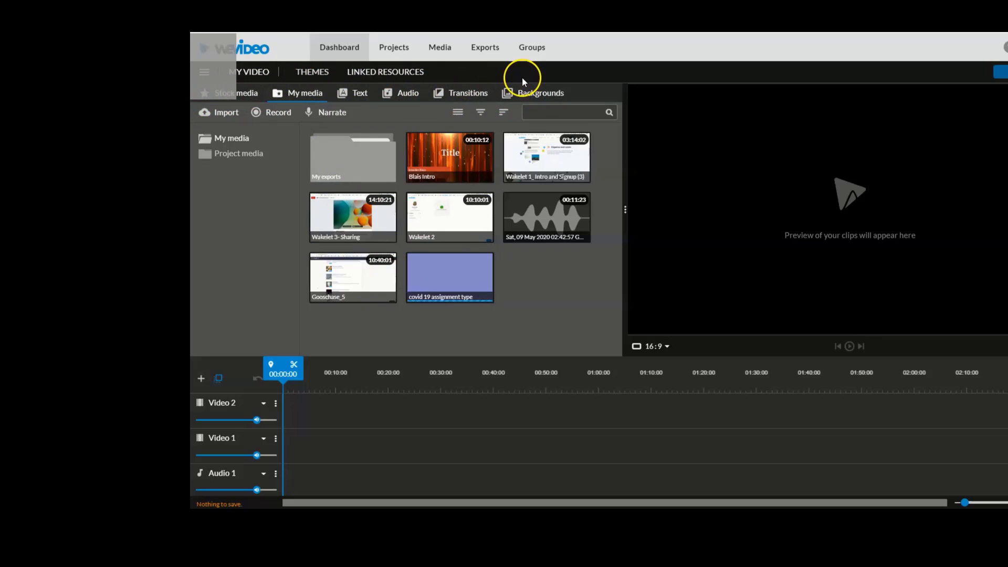
# - Search the stock media for "nature" and place the Autumn Tree Falling Leaves clip at the start of the Video 1 track
pyautogui.click(244, 96)
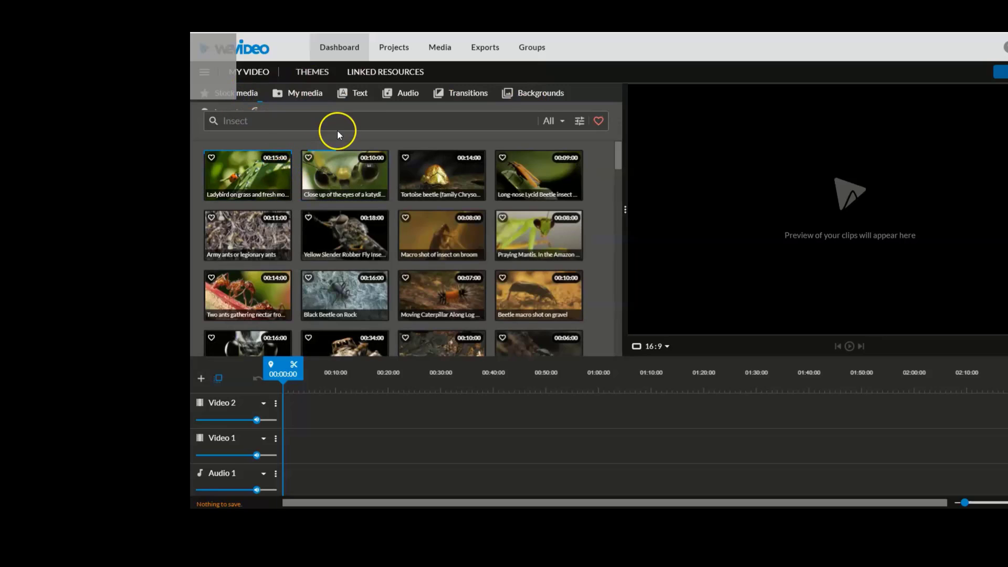
pyautogui.click(332, 121)
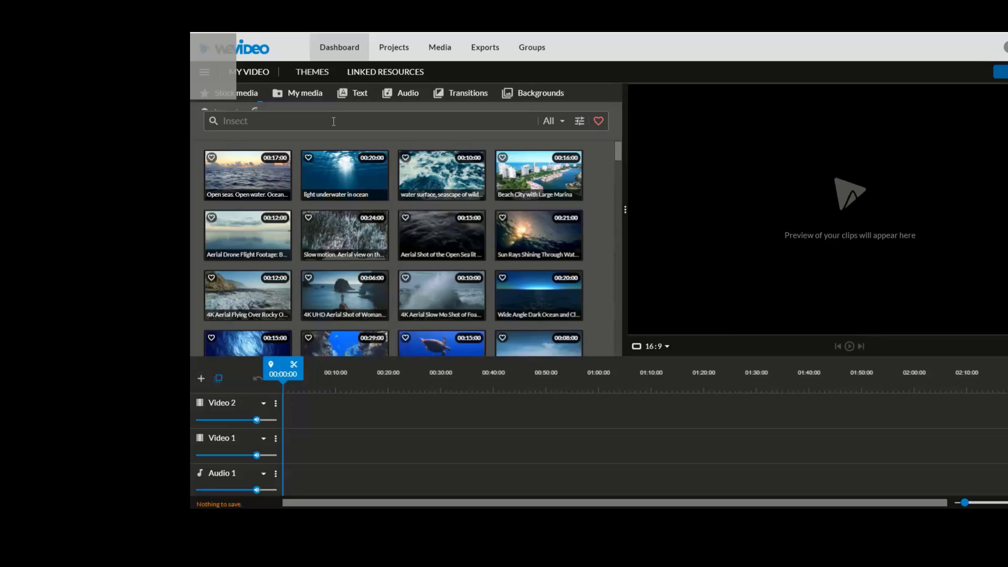
pyautogui.click(333, 122)
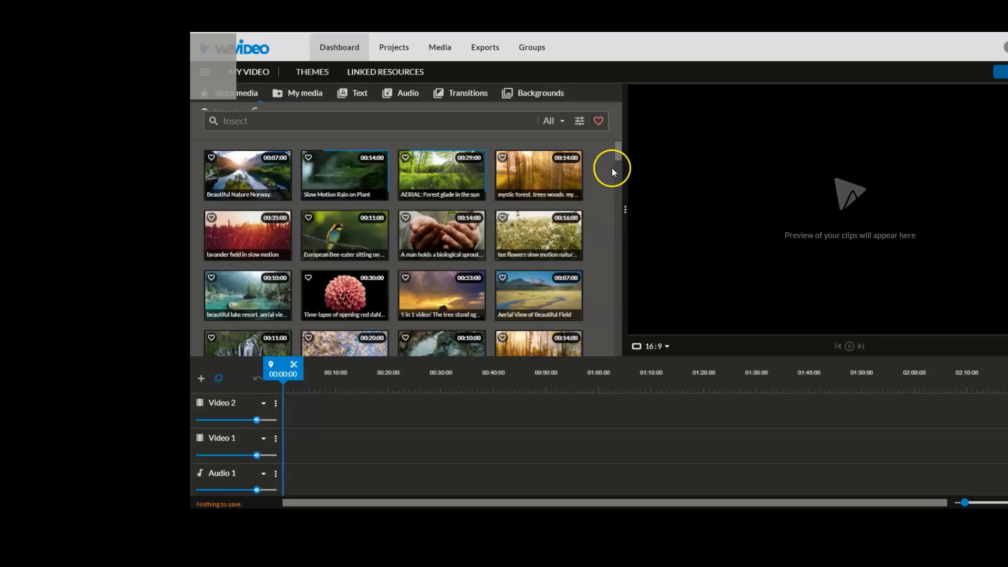
pyautogui.moveTo(616, 154); pyautogui.dragTo(619, 198)
pyautogui.click(441, 261)
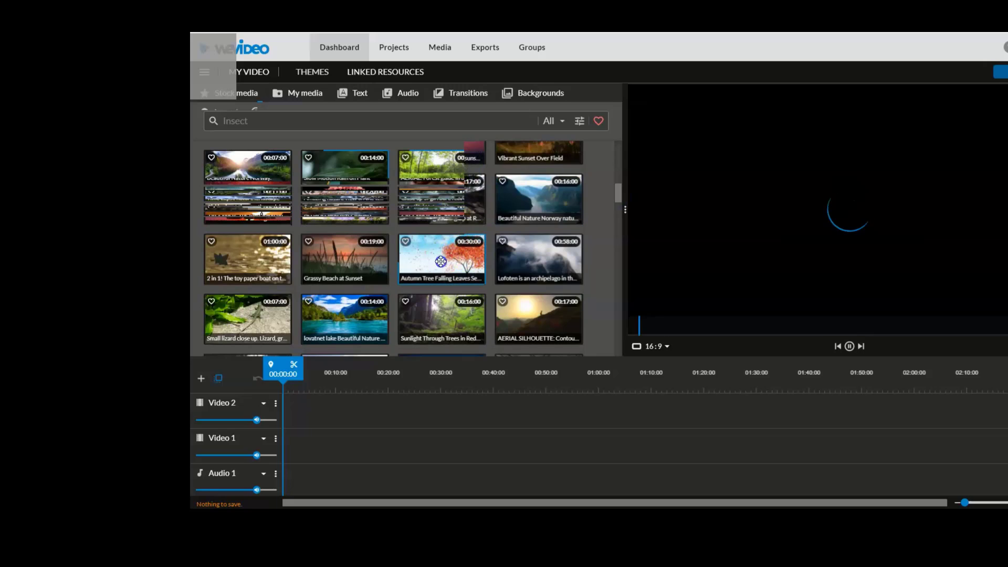
pyautogui.moveTo(441, 261); pyautogui.dragTo(301, 446)
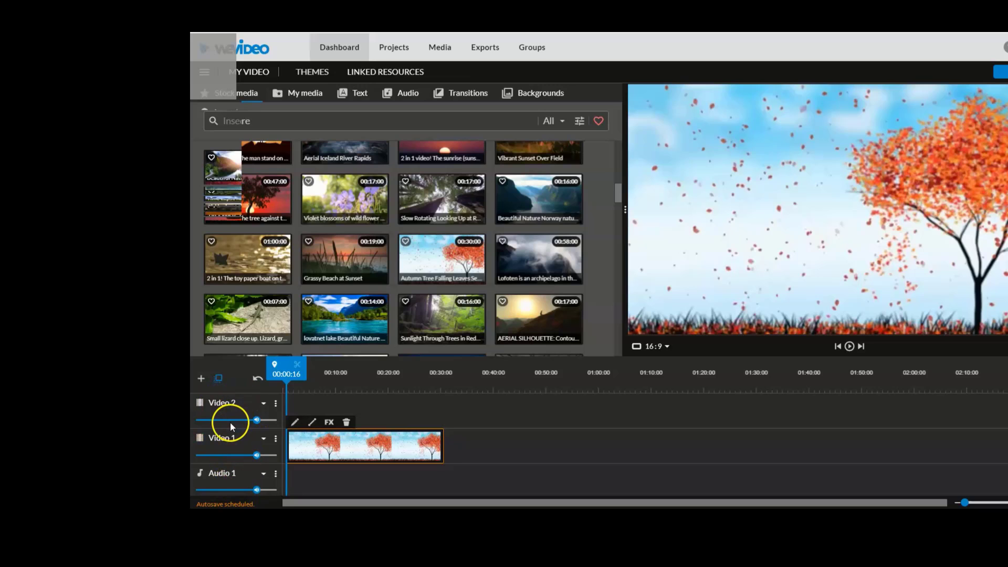
# - Add a video track named Video 3 to the timeline
pyautogui.click(200, 379)
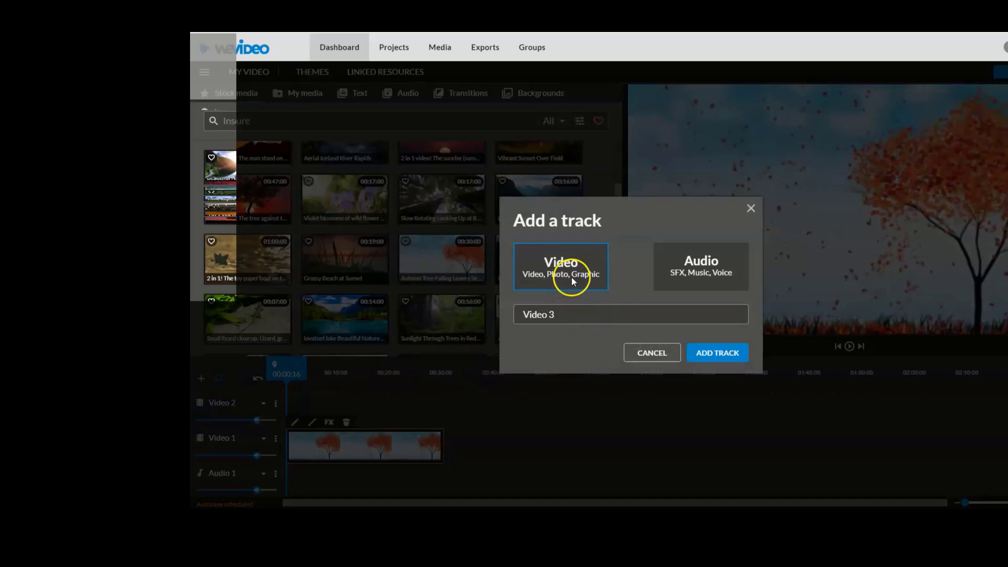
pyautogui.click(707, 351)
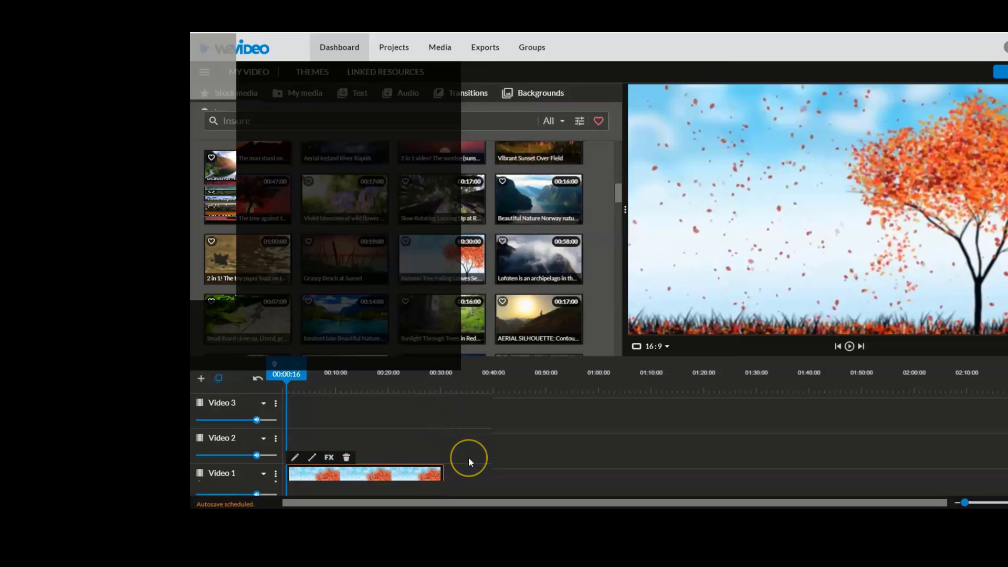
pyautogui.moveTo(401, 468); pyautogui.dragTo(400, 444)
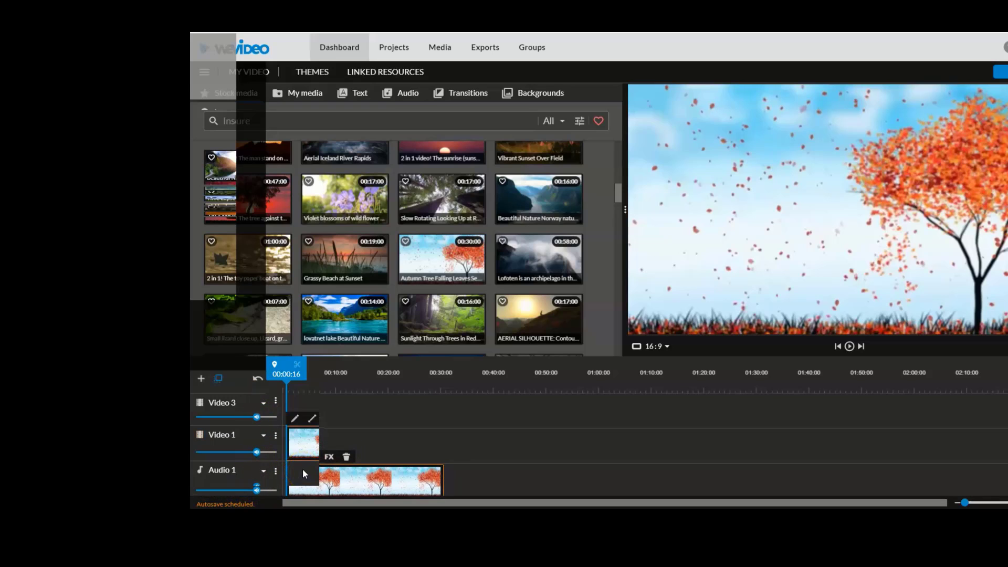
pyautogui.scroll(-1, 302, 470)
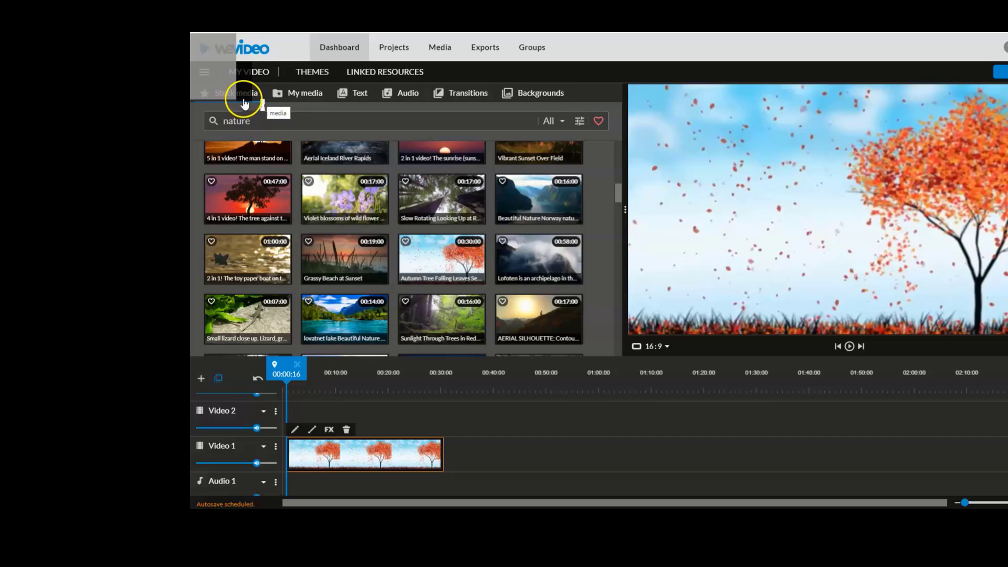
# - Examine the personal media library and the Motion, Static, In season and Callouts text templates
pyautogui.click(293, 100)
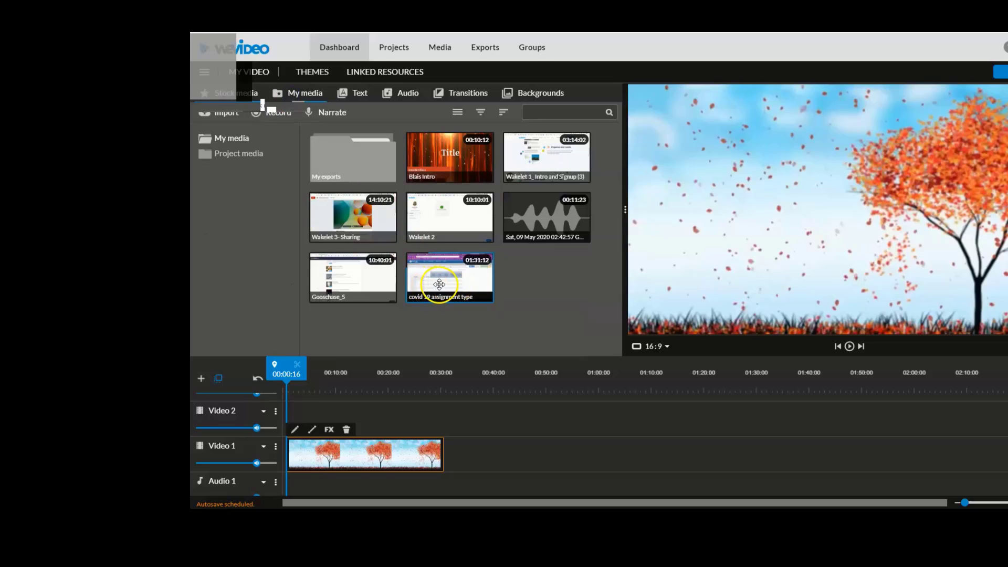
pyautogui.click(352, 98)
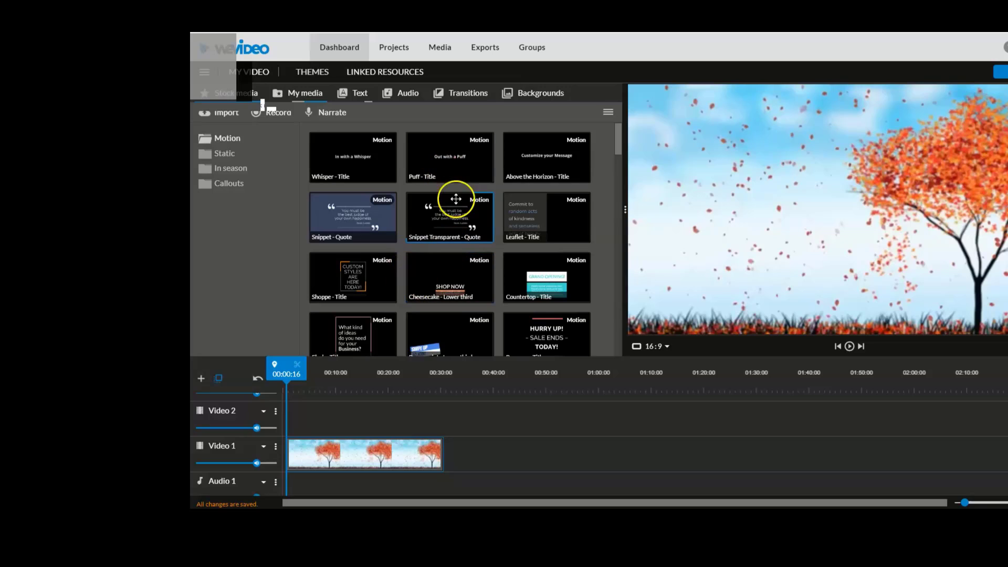
pyautogui.moveTo(617, 141); pyautogui.dragTo(617, 181)
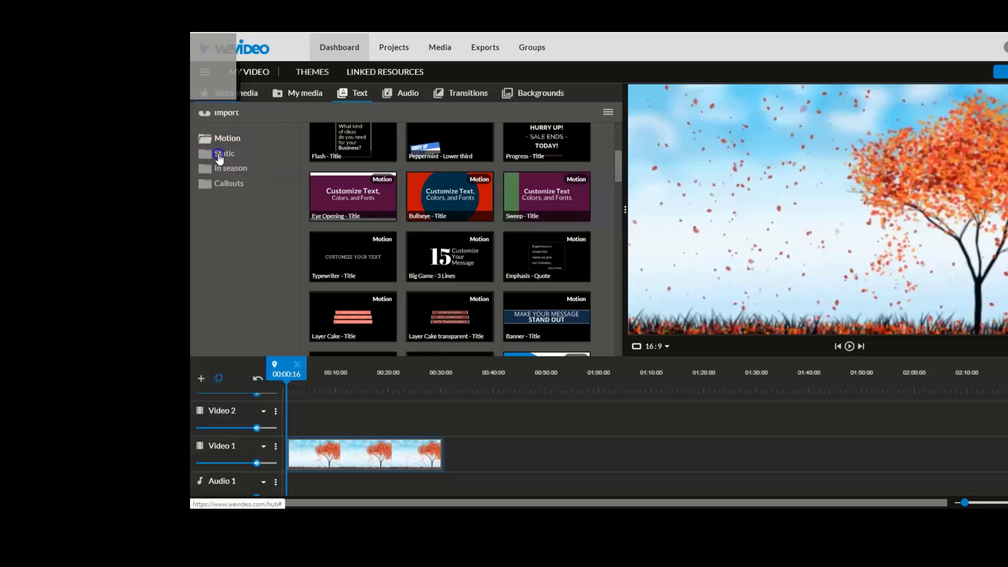
pyautogui.click(219, 156)
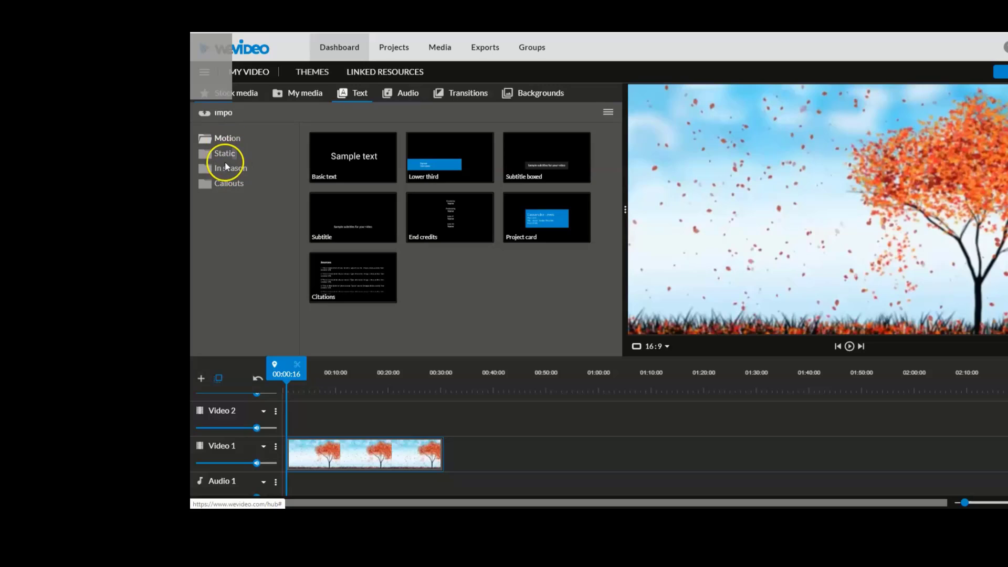
pyautogui.click(229, 169)
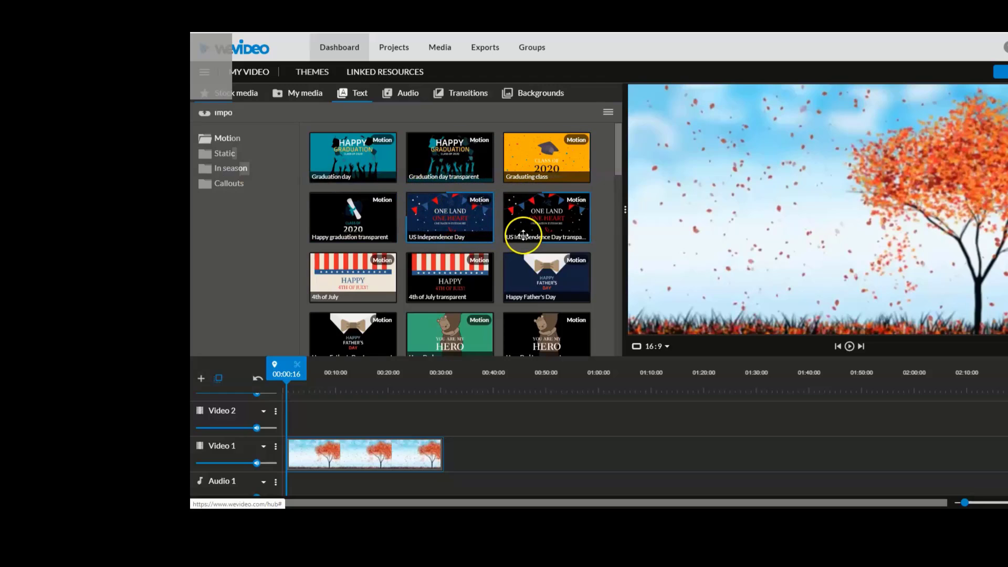
pyautogui.moveTo(618, 155)
pyautogui.mouseDown()
pyautogui.moveTo(621, 323)
pyautogui.moveTo(614, 142)
pyautogui.mouseUp()
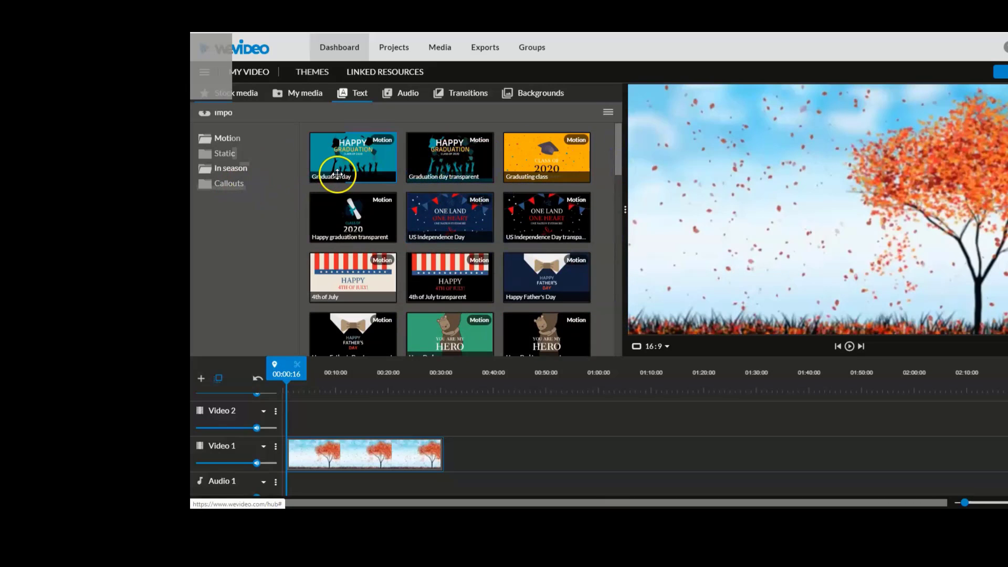
pyautogui.click(229, 185)
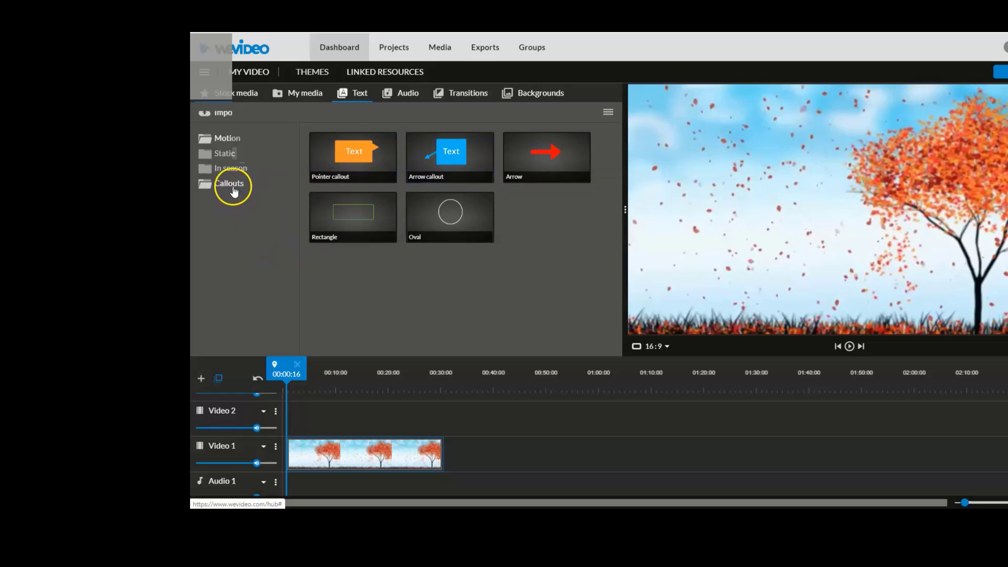
pyautogui.click(226, 153)
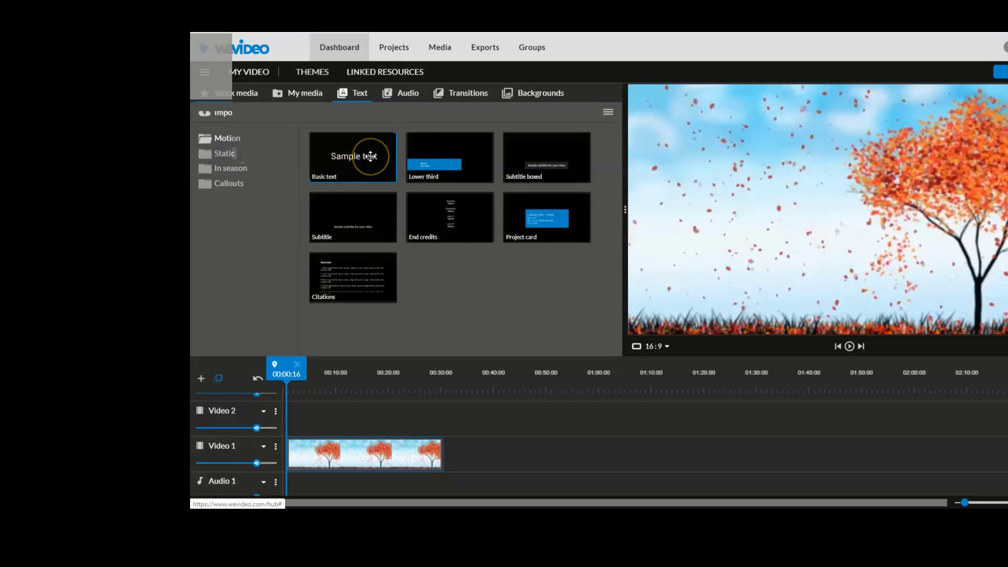
# - Place the Basic text title on the Video 2 track above the tree clip and open it for editing
pyautogui.moveTo(370, 155)
pyautogui.mouseDown()
pyautogui.moveTo(348, 398)
pyautogui.moveTo(297, 411)
pyautogui.moveTo(442, 428)
pyautogui.mouseUp()
pyautogui.click(341, 417)
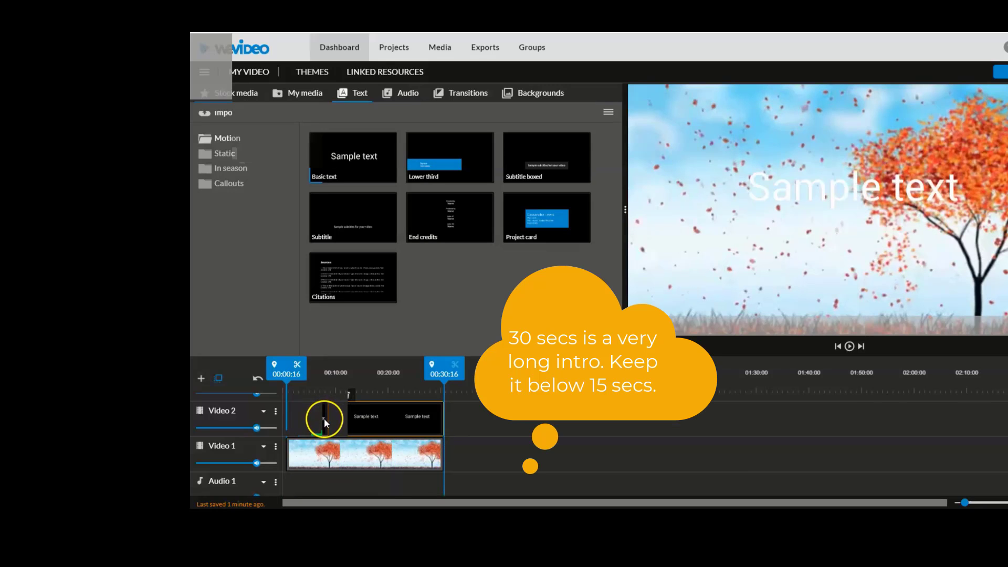
pyautogui.doubleClick(323, 418)
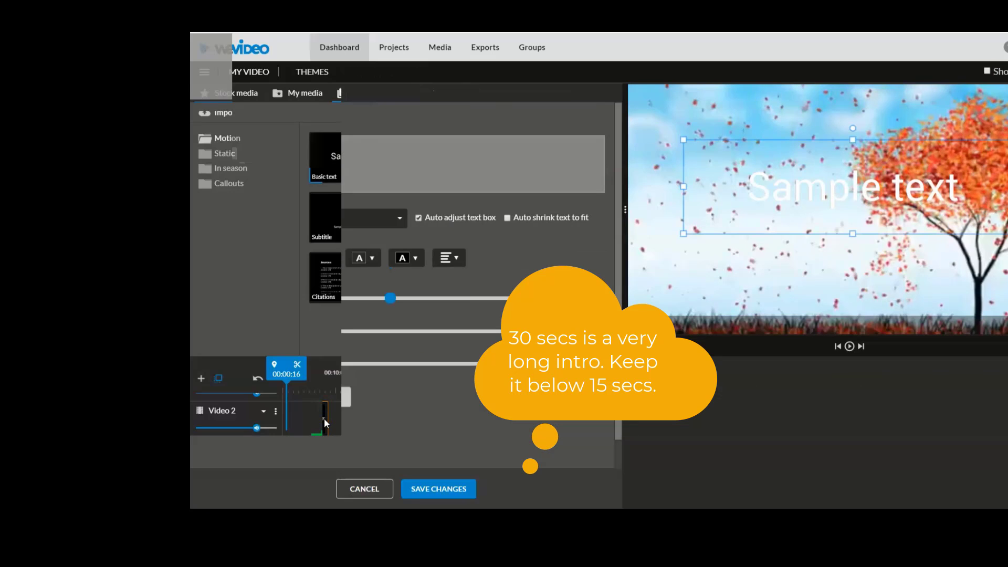
# - Replace the title's sample text with "Intro to WeVideo Editing"
pyautogui.click(259, 149)
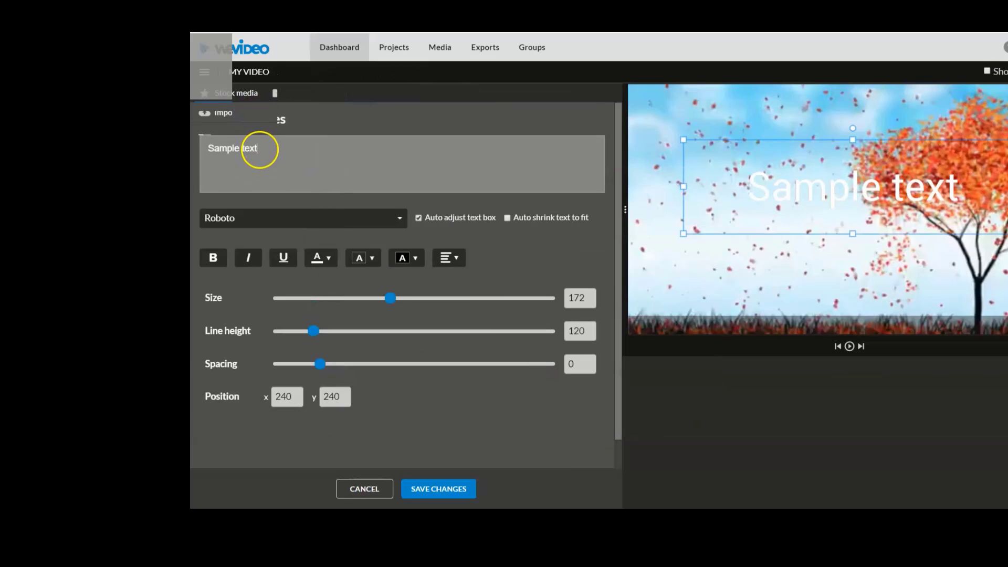
pyautogui.moveTo(259, 149); pyautogui.dragTo(215, 149)
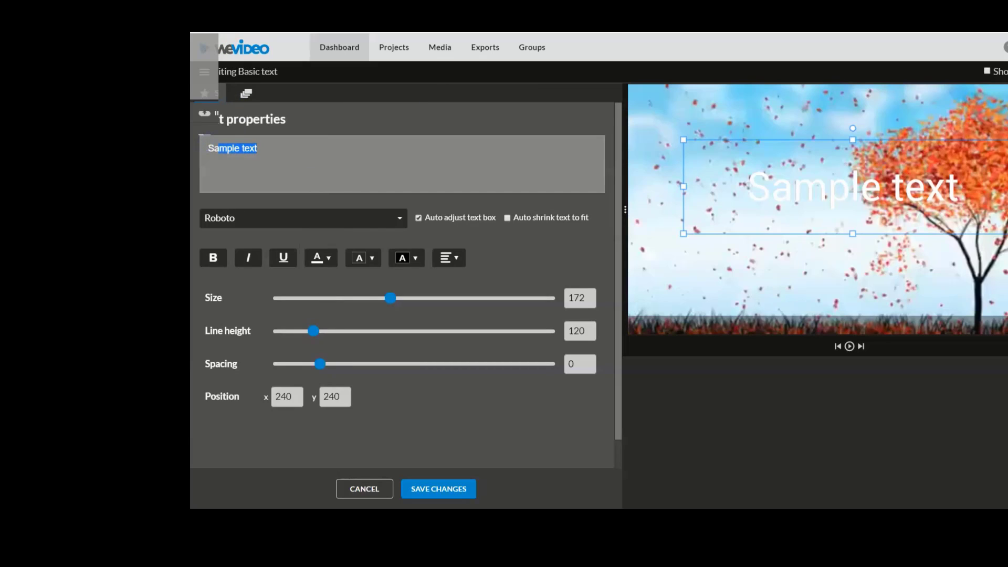
pyautogui.press('BackSpace')
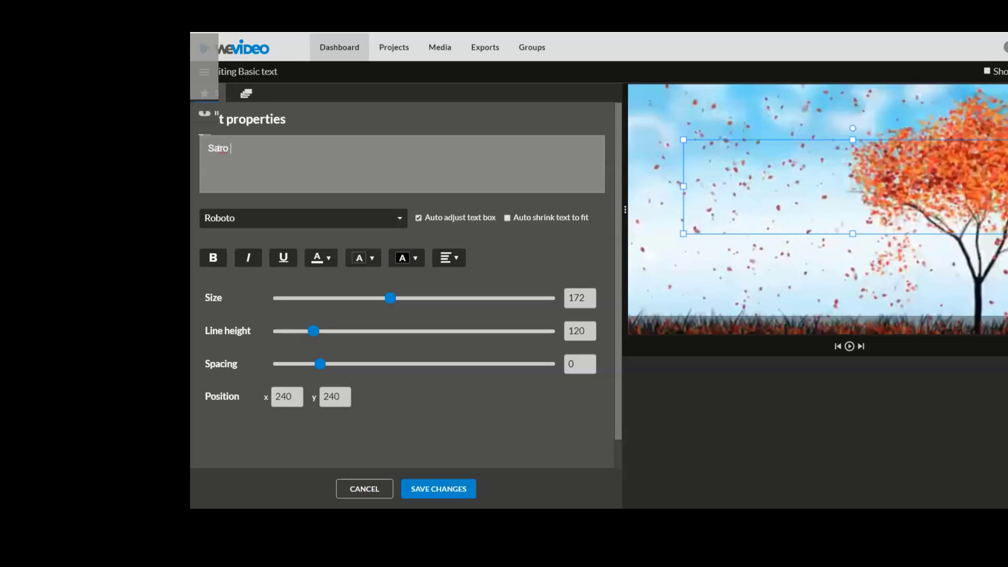
pyautogui.press('BackSpace')
pyautogui.press('BackSpace')
pyautogui.press('BackSpace')
pyautogui.press('BackSpace')
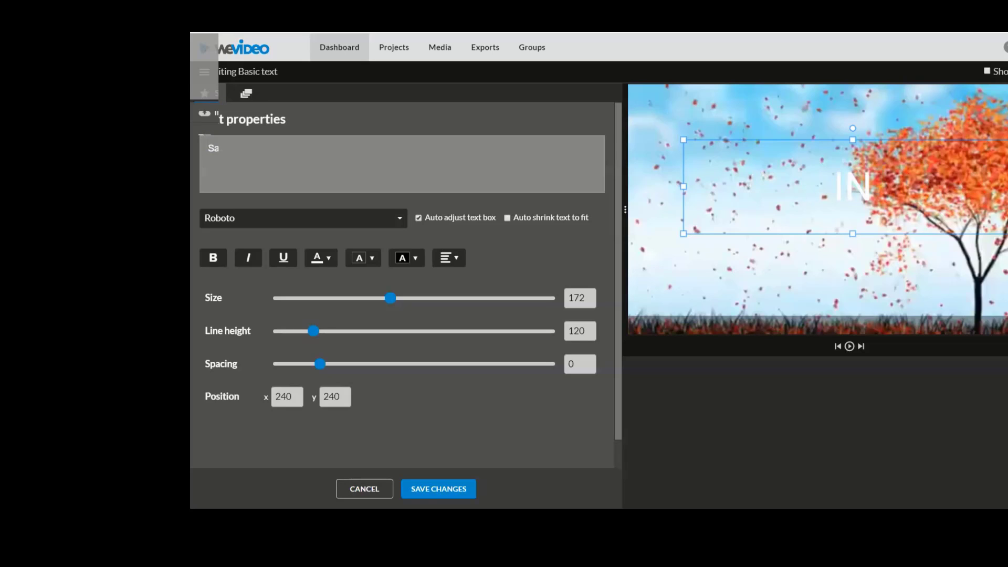
pyautogui.press('BackSpace')
pyautogui.write('ntro')
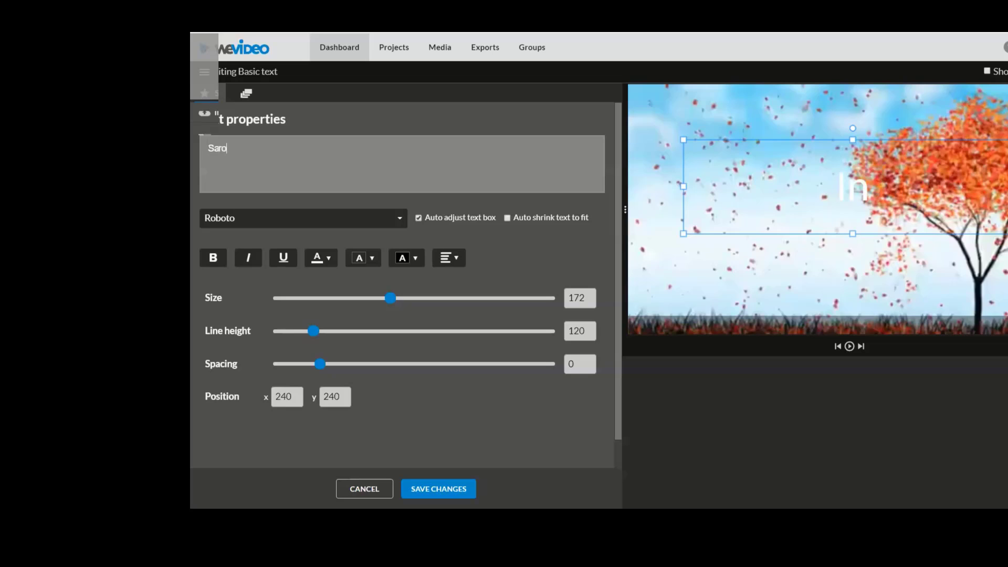
pyautogui.write(' to')
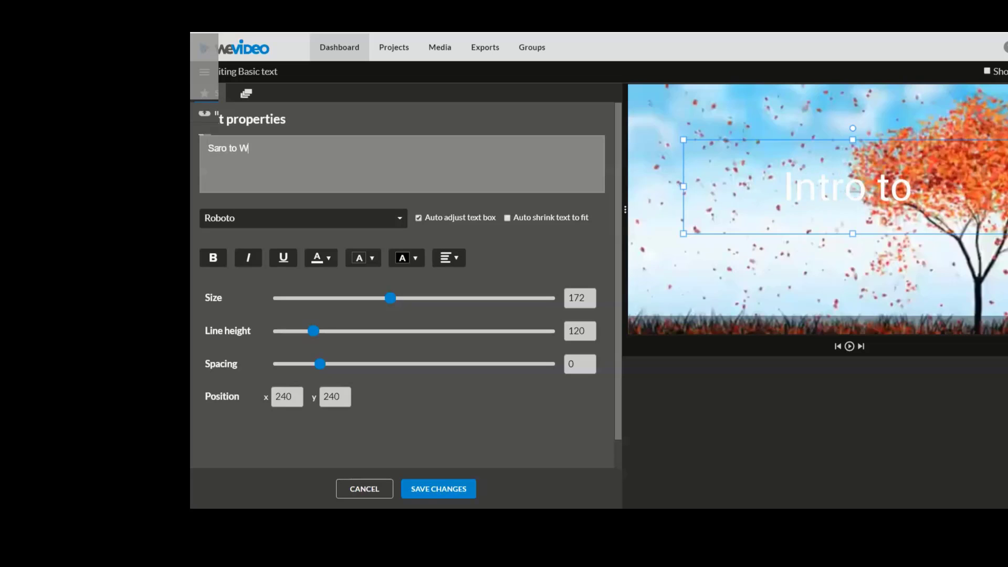
pyautogui.write(' Wevideo Editing')
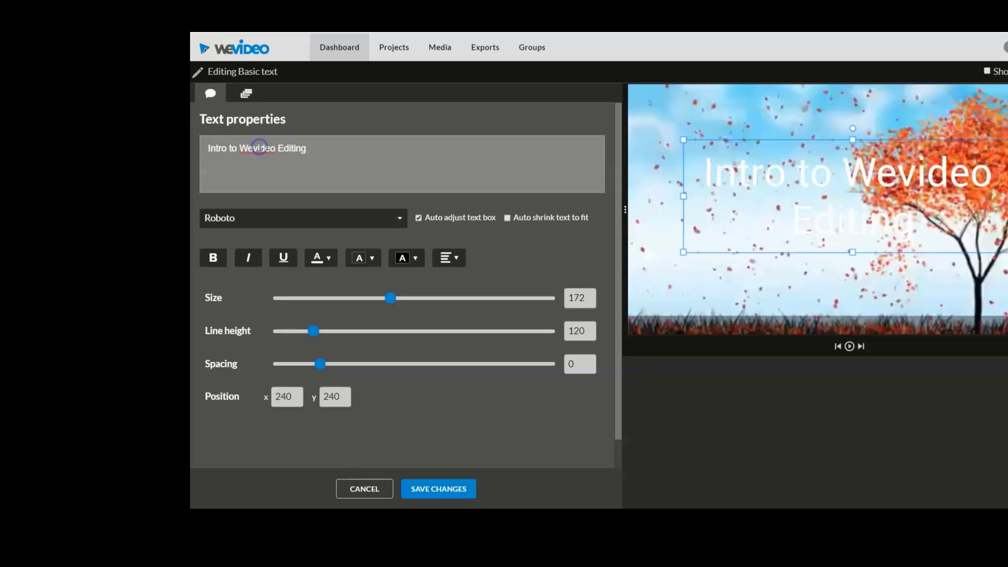
pyautogui.press('BackSpace')
pyautogui.write('V')
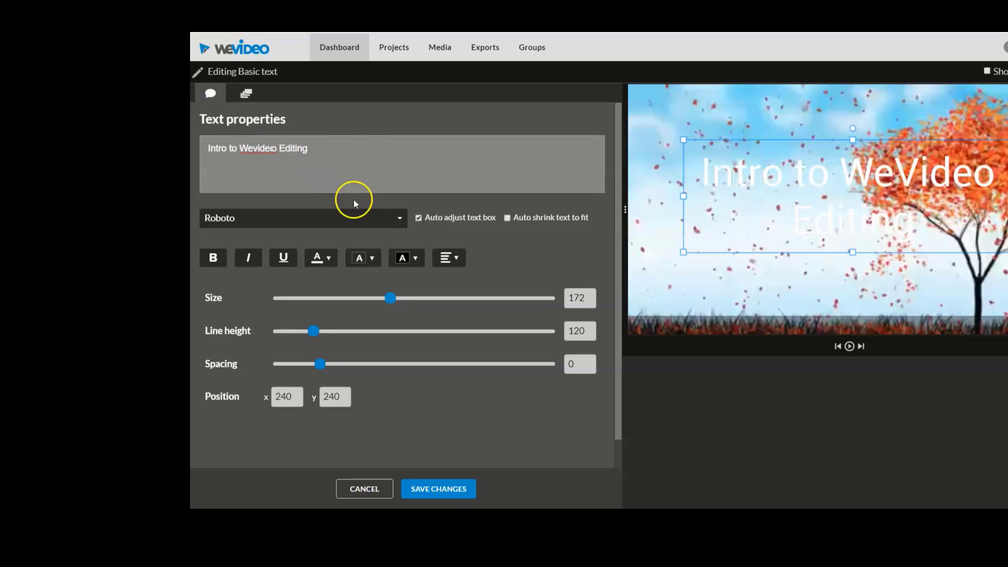
# - Browse the available fonts and center the title text horizontally, keeping the Roboto font
pyautogui.click(400, 220)
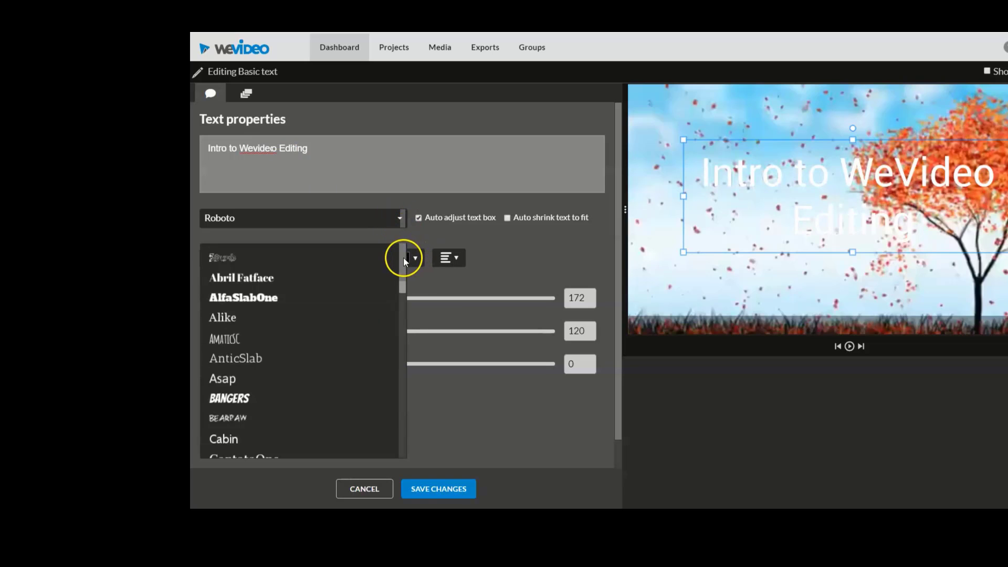
pyautogui.moveTo(403, 257)
pyautogui.mouseDown()
pyautogui.moveTo(399, 413)
pyautogui.moveTo(402, 252)
pyautogui.mouseUp()
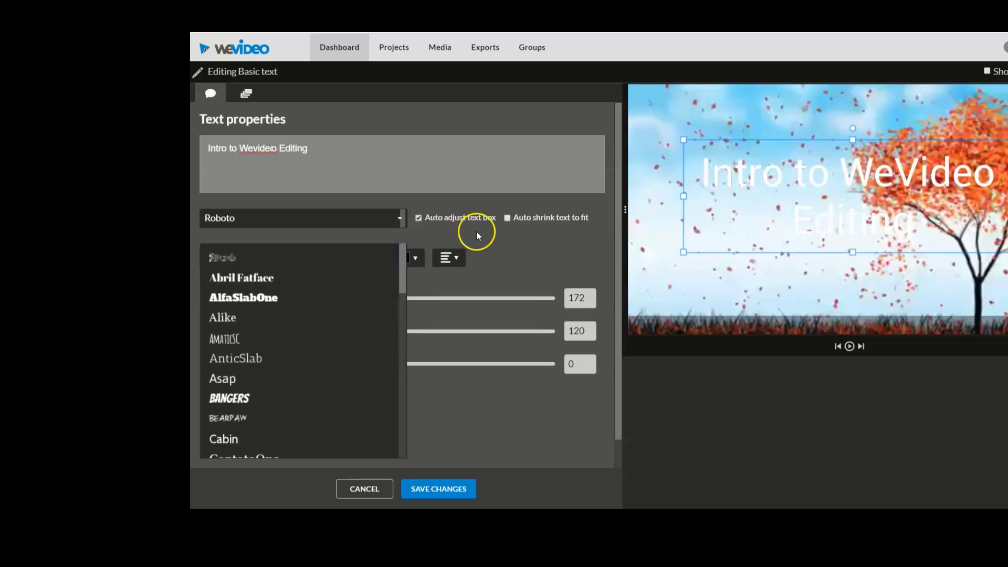
pyautogui.click(478, 260)
pyautogui.click(456, 257)
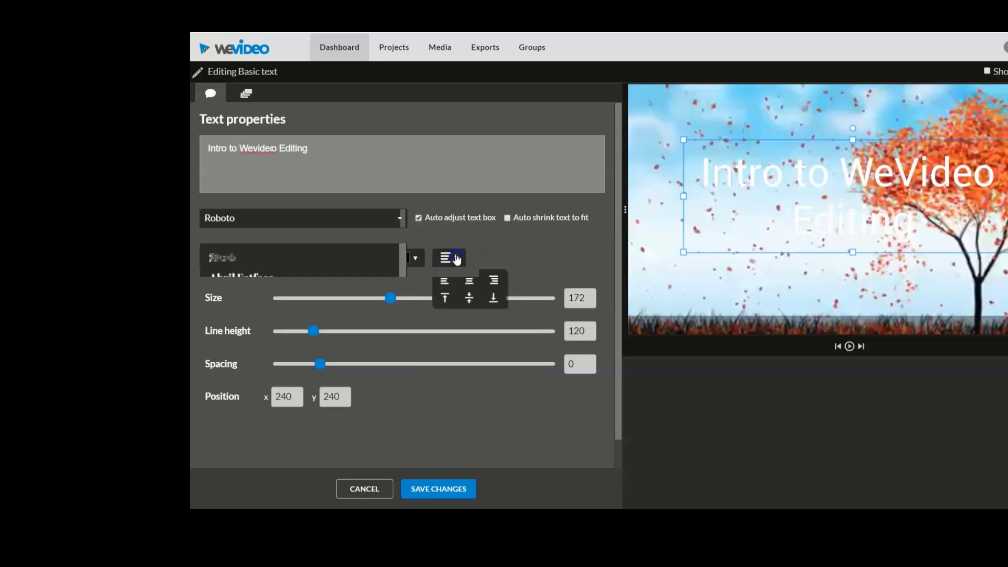
pyautogui.click(469, 279)
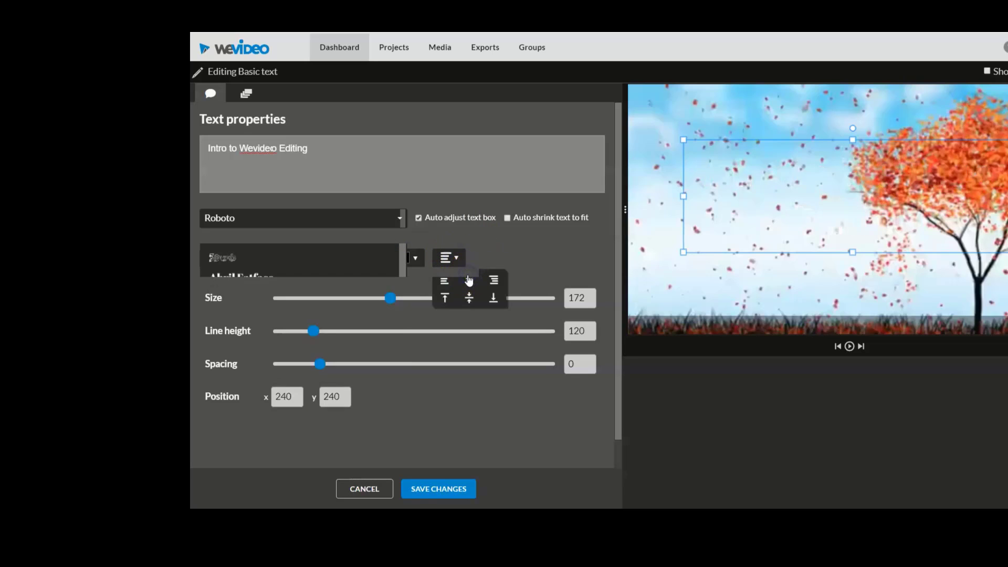
pyautogui.click(497, 241)
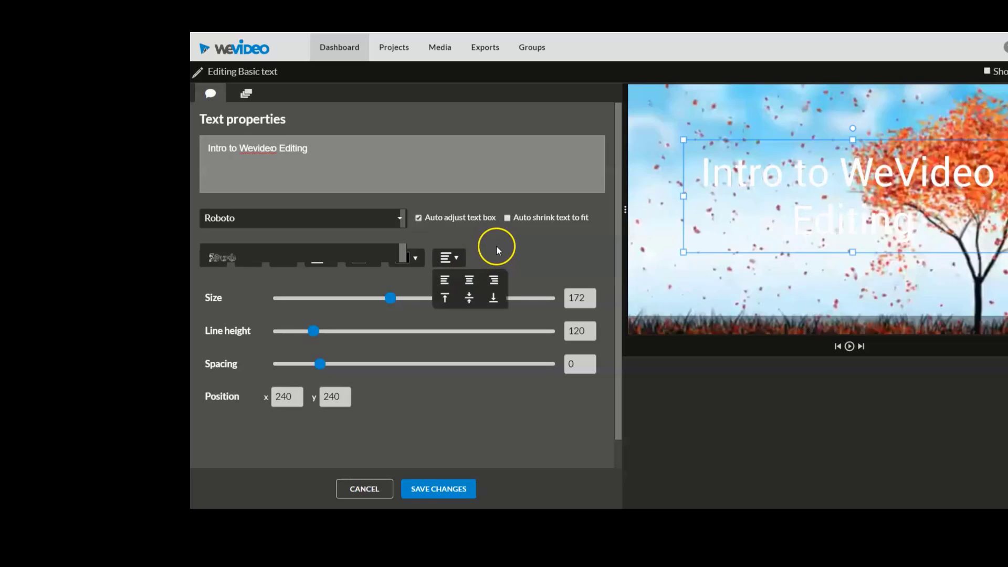
# - Color the title text black and nudge its box down to a y position of 242
pyautogui.click(329, 259)
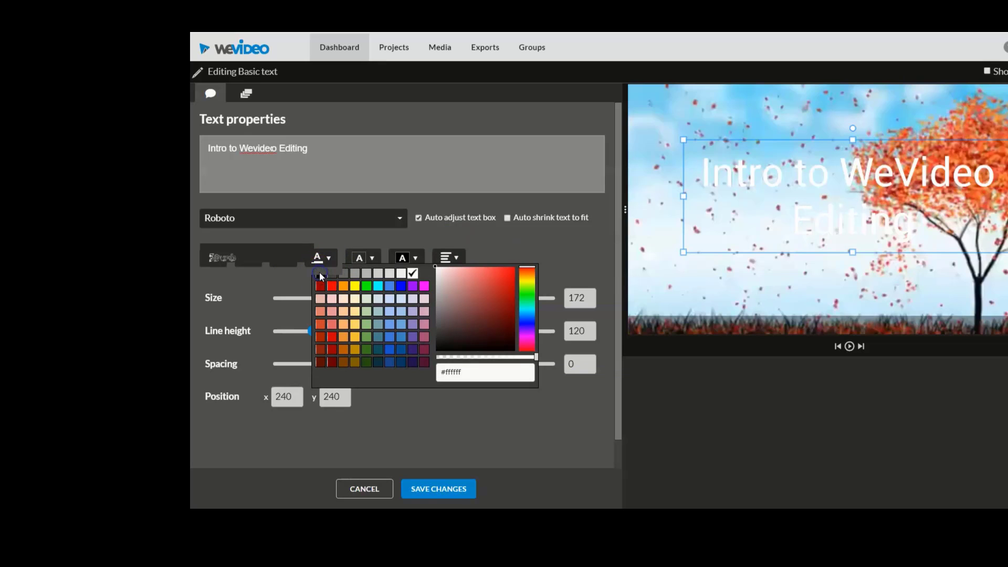
pyautogui.click(319, 273)
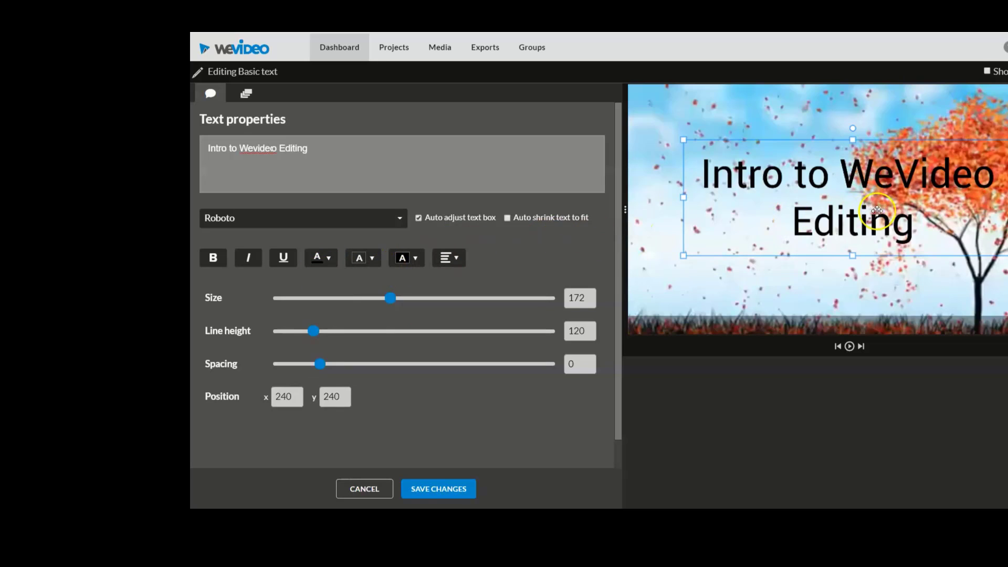
pyautogui.moveTo(876, 210); pyautogui.dragTo(877, 212)
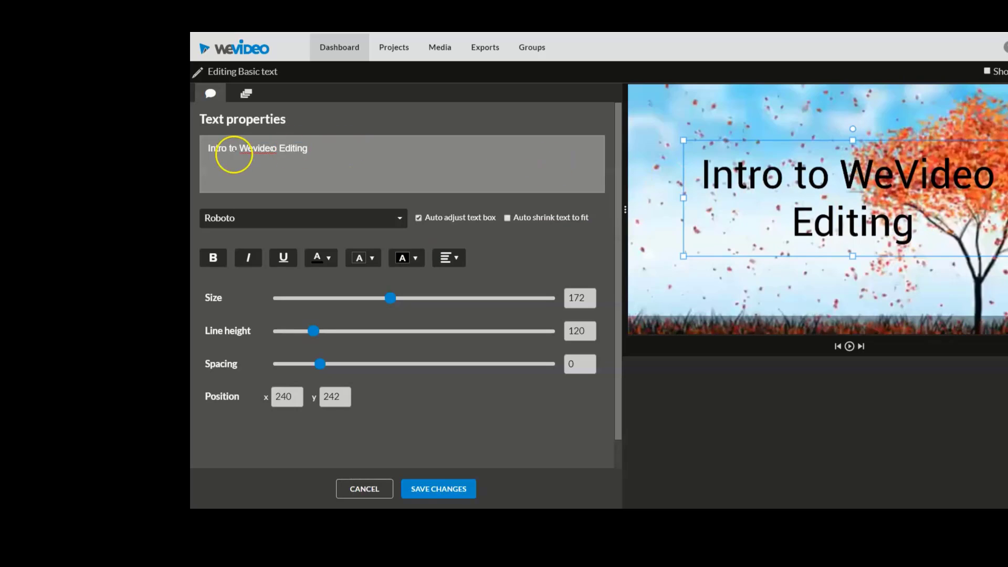
# - Reduce the whole title's text size to 112 and save the changes to the Basic text clip
pyautogui.tripleClick(233, 153)
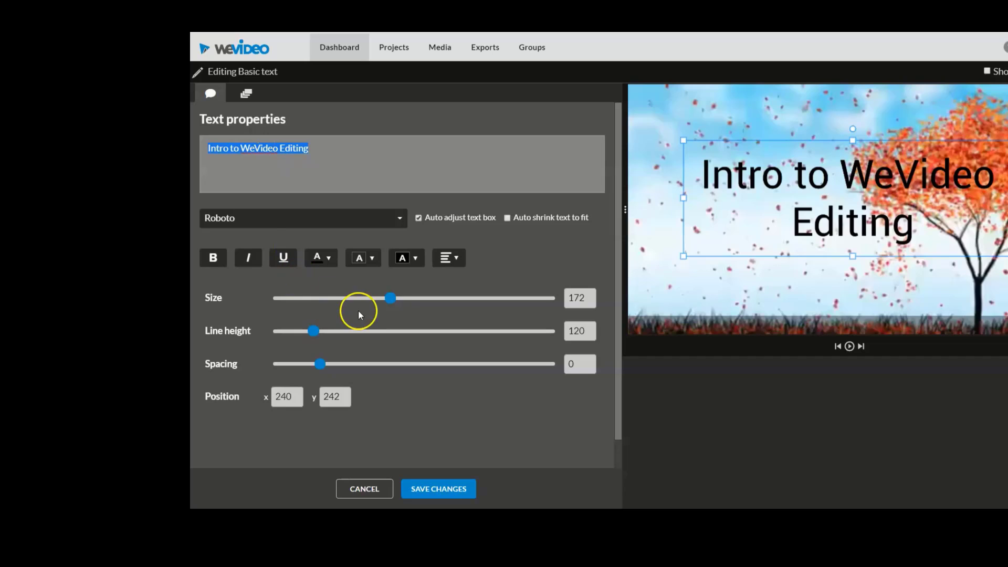
pyautogui.moveTo(394, 300); pyautogui.dragTo(351, 299)
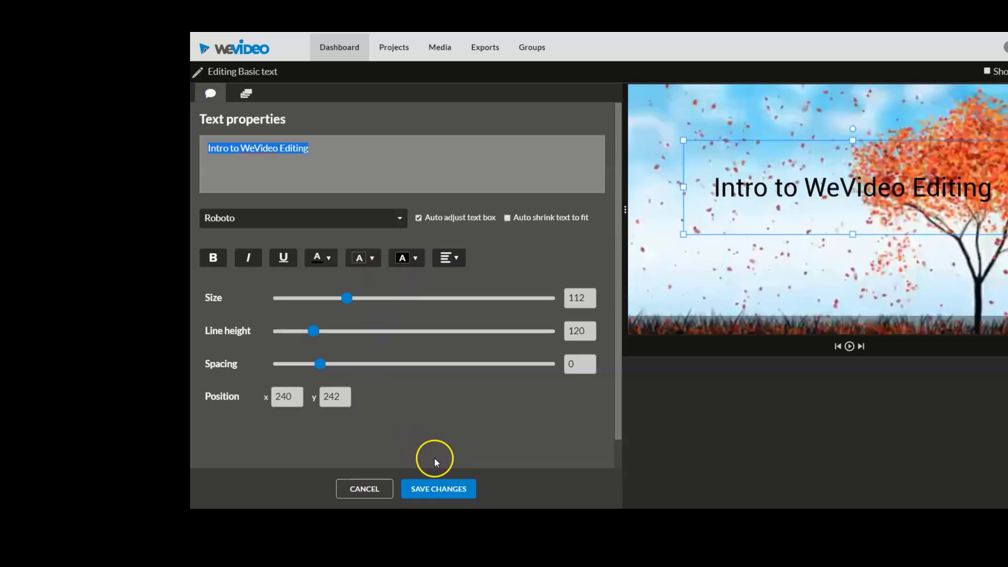
pyautogui.click(445, 488)
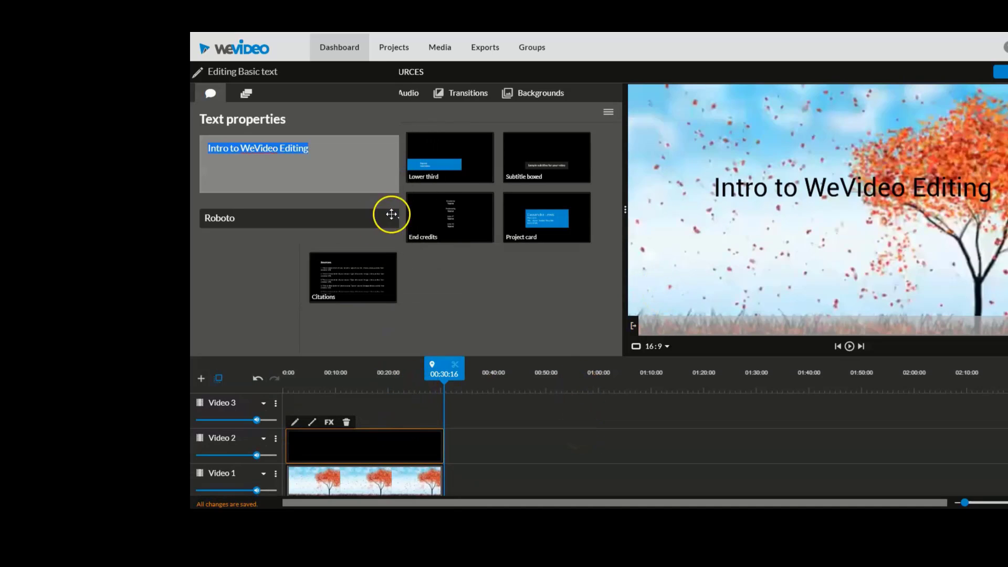
# - Place a Lower third title on the Video 3 track and enter the presenter's full name as its first line
pyautogui.moveTo(443, 153); pyautogui.dragTo(442, 414)
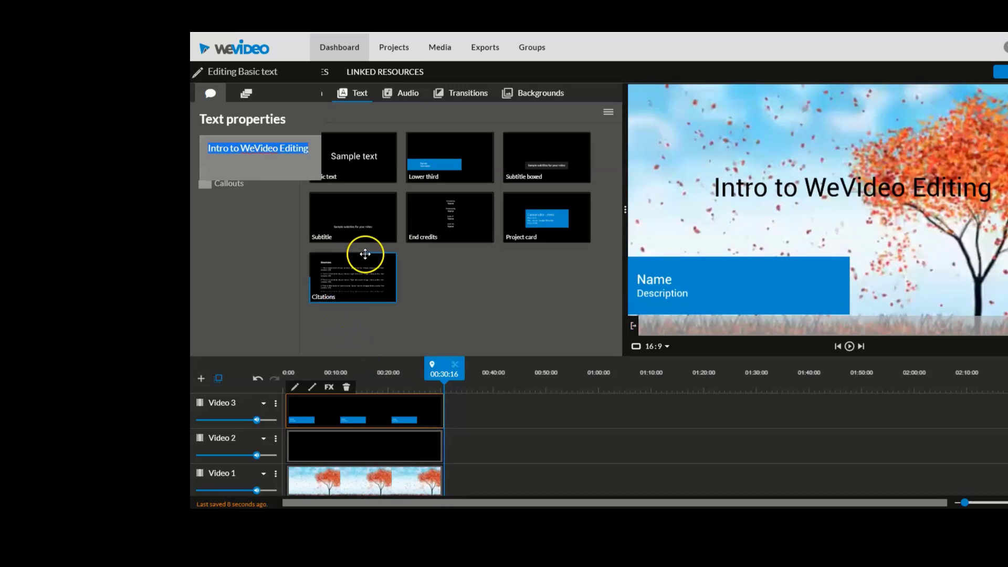
pyautogui.doubleClick(367, 404)
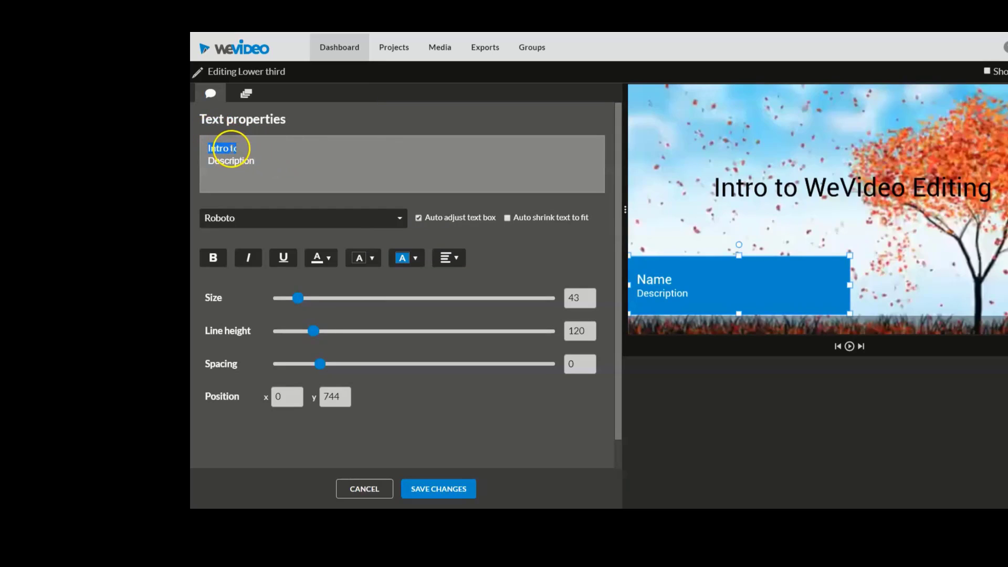
pyautogui.click(234, 149)
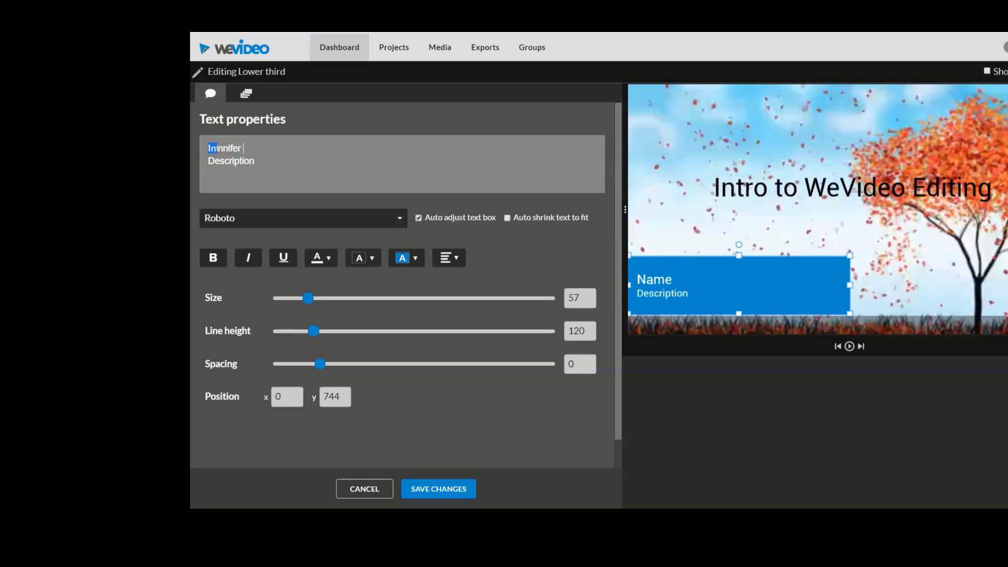
pyautogui.write('Jennifer Blais')
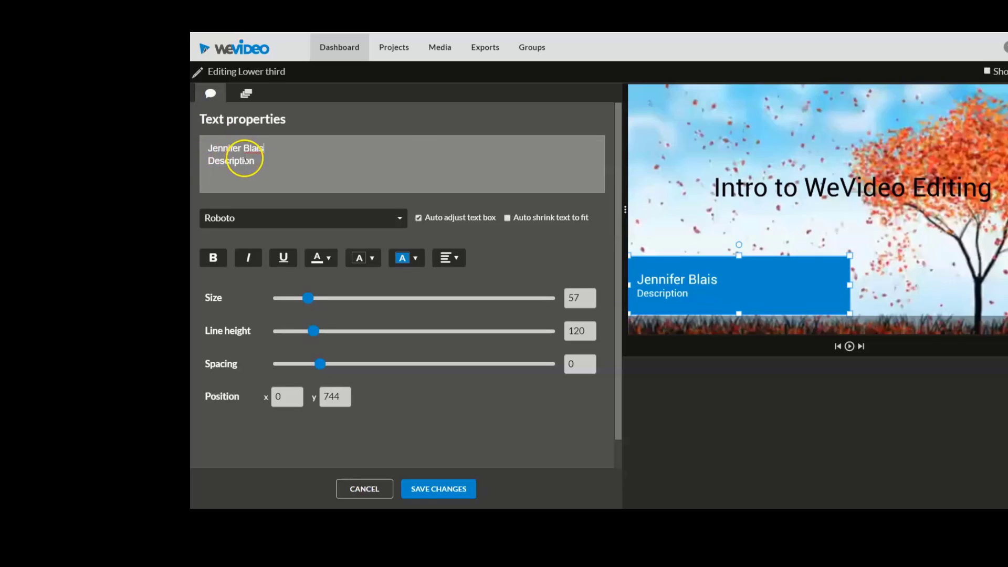
# - Replace the lower third's description line with "ITS Salem HS/ Green Run HS"
pyautogui.click(253, 162)
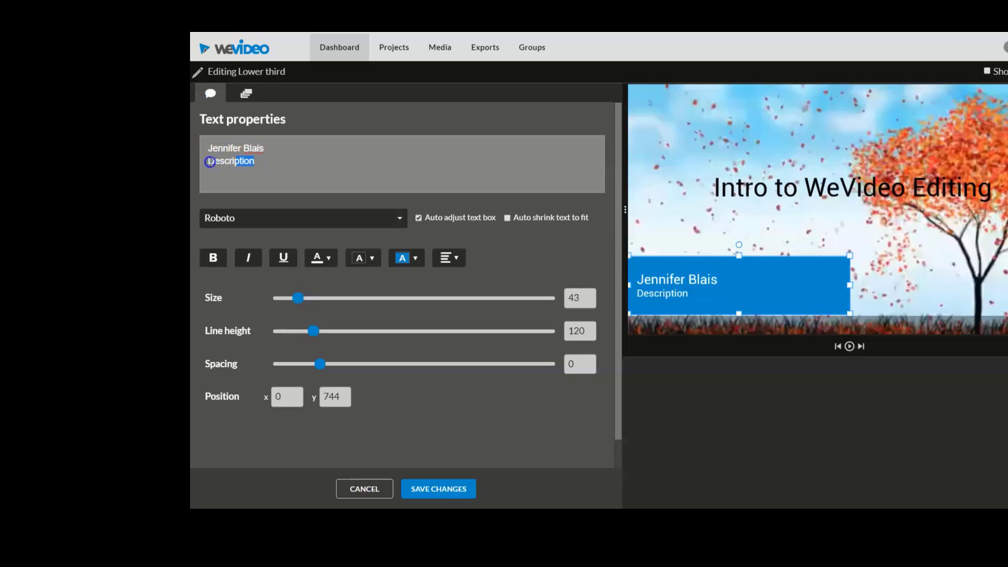
pyautogui.press('BackSpace')
pyautogui.press('BackSpace')
pyautogui.press('BackSpace')
pyautogui.press('BackSpace')
pyautogui.press('BackSpace')
pyautogui.write('s DeS')
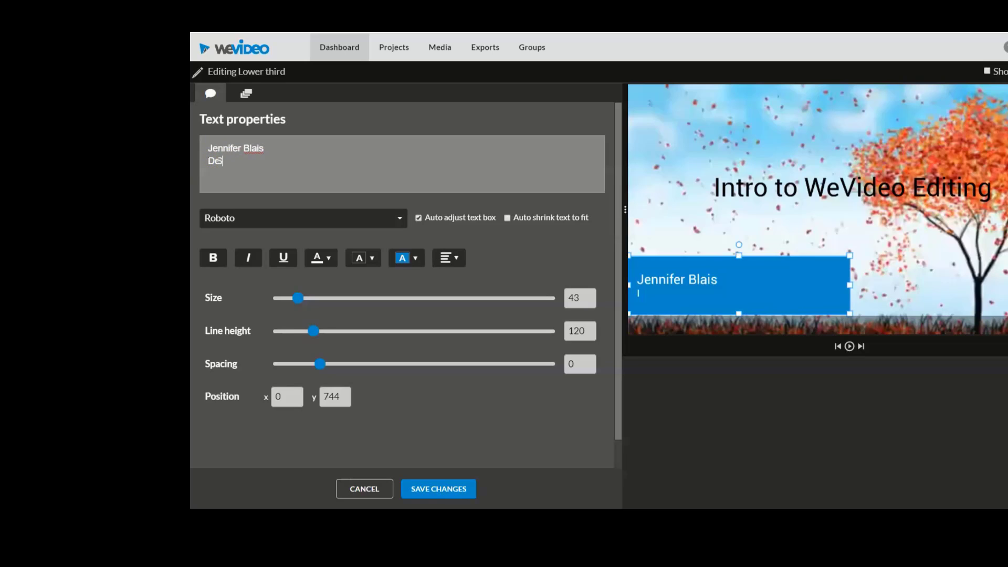
pyautogui.write(' Salem HS')
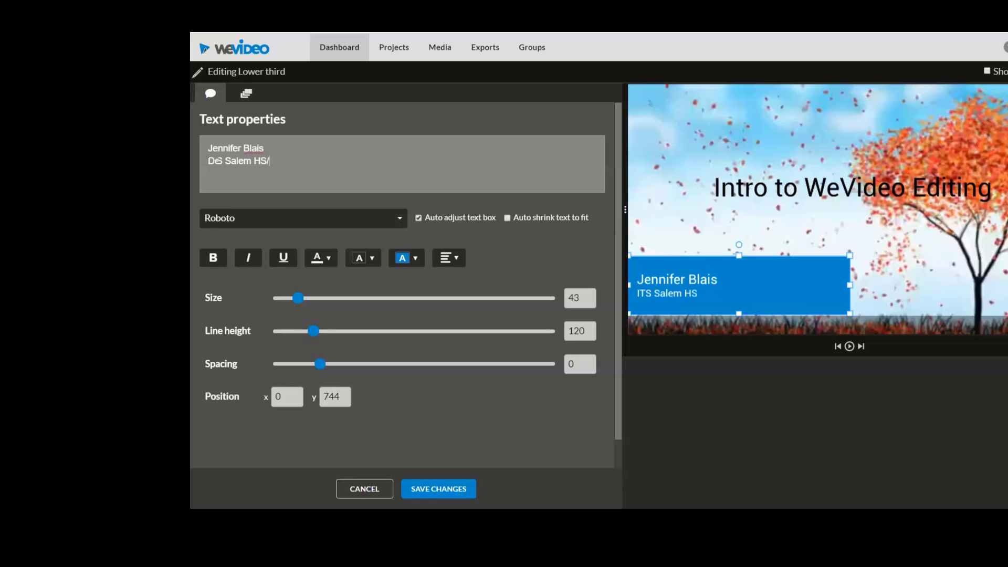
pyautogui.write('/ Green Run HS')
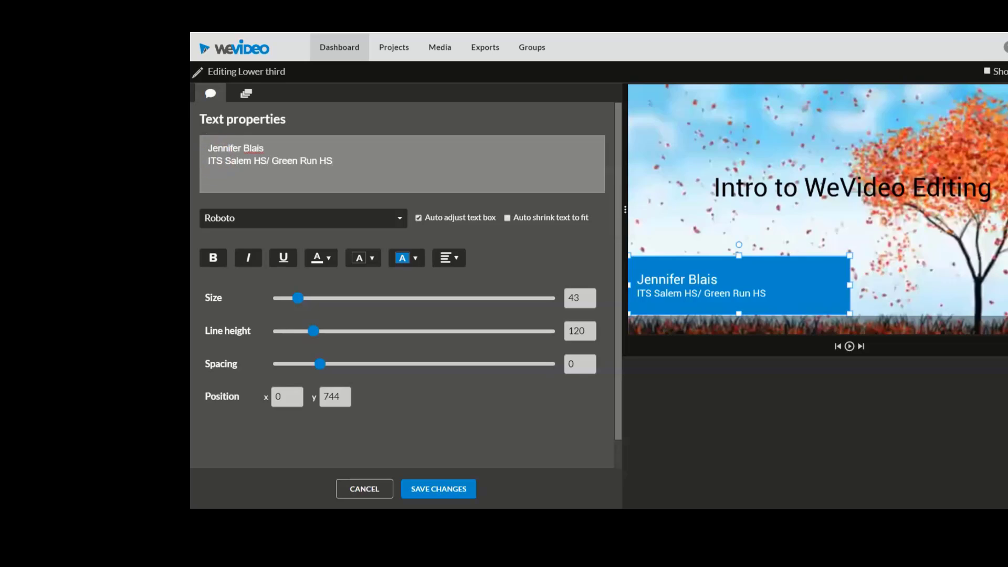
# - Give the lower third an orange-red background, narrow its box to end just past the text, and save the changes
pyautogui.click(234, 220)
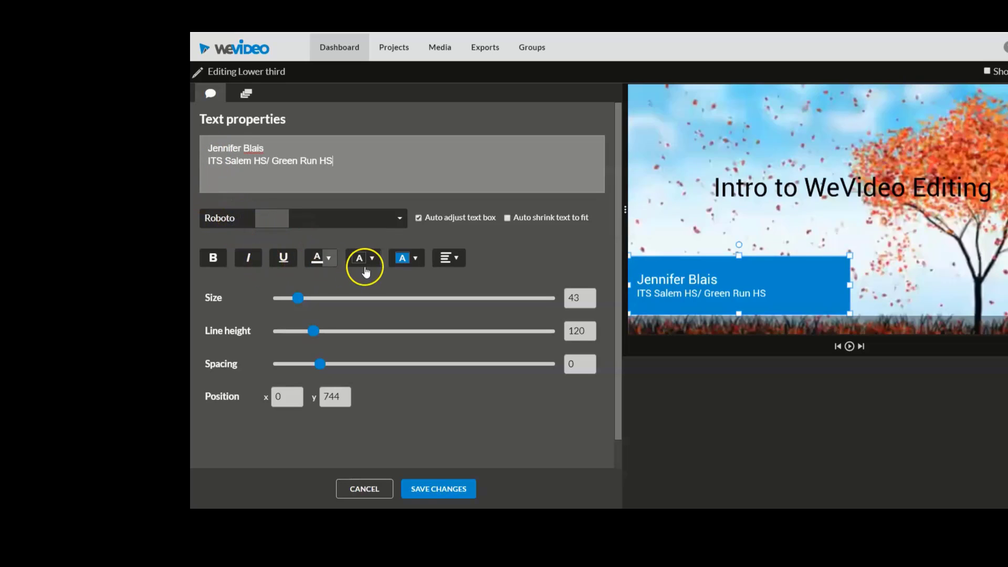
pyautogui.click(417, 258)
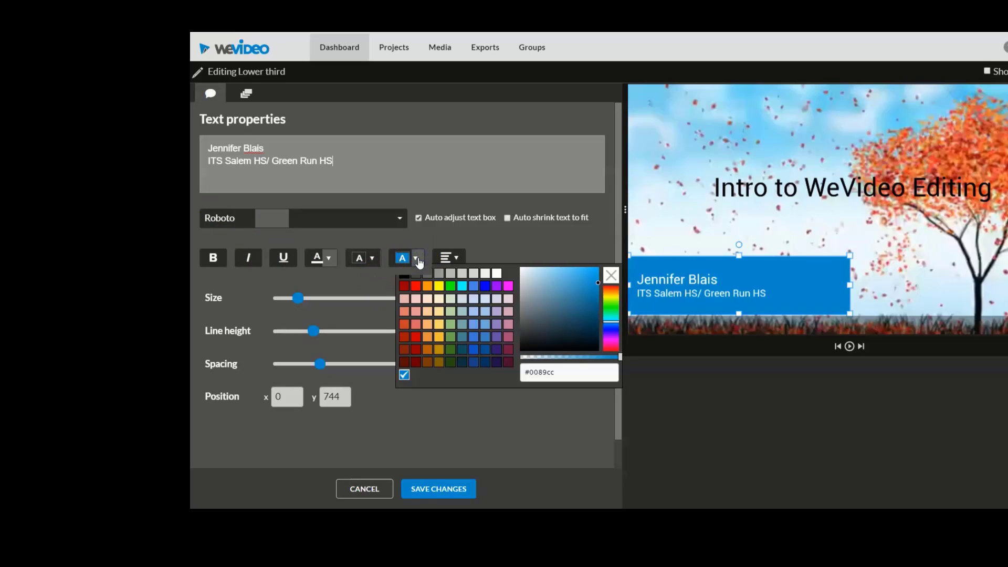
pyautogui.click(404, 327)
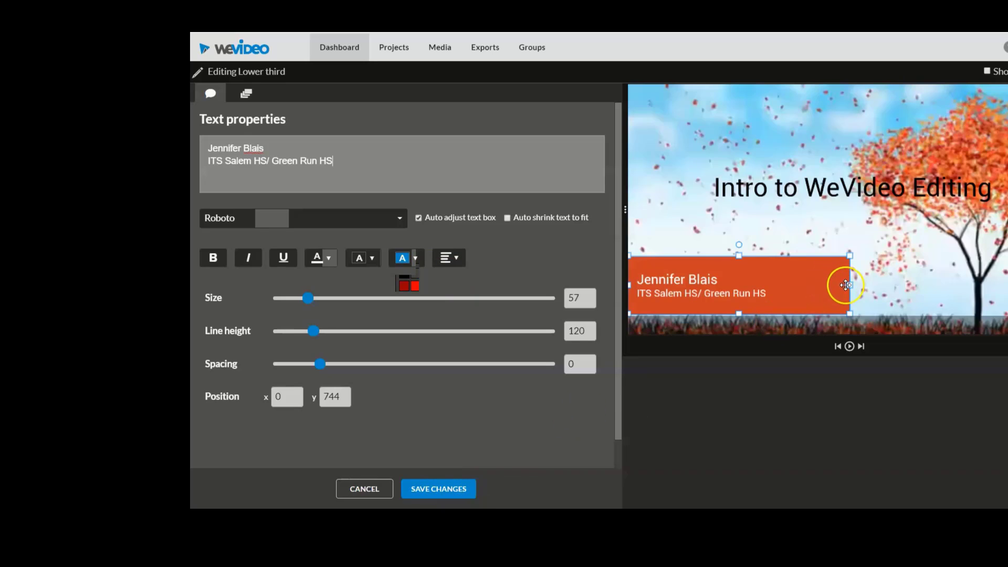
pyautogui.moveTo(849, 285); pyautogui.dragTo(797, 285)
pyautogui.click(439, 487)
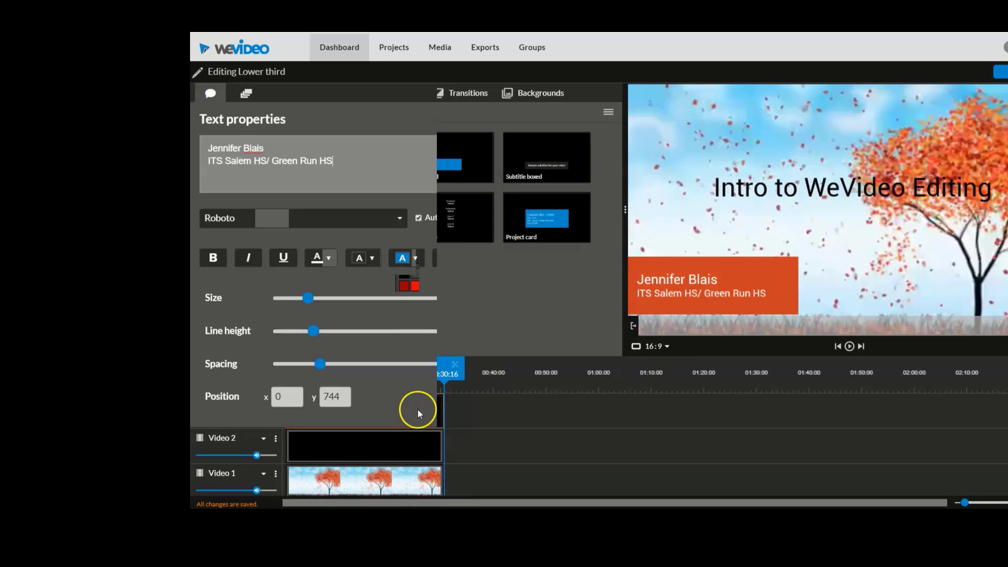
# - Select the title clip on Video 2 and the tree clip on Video 1 in turn to review the layers
pyautogui.click(420, 450)
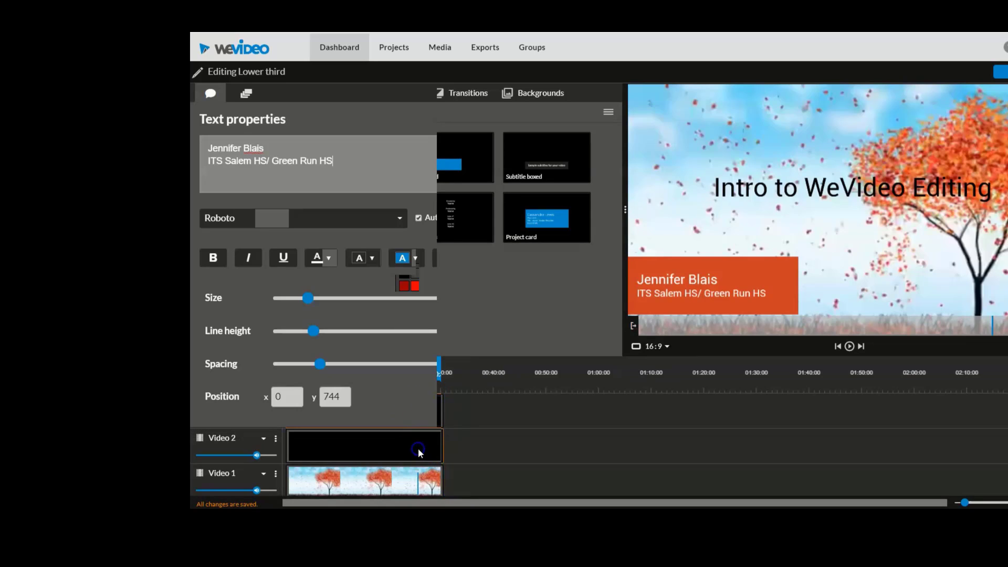
pyautogui.click(417, 477)
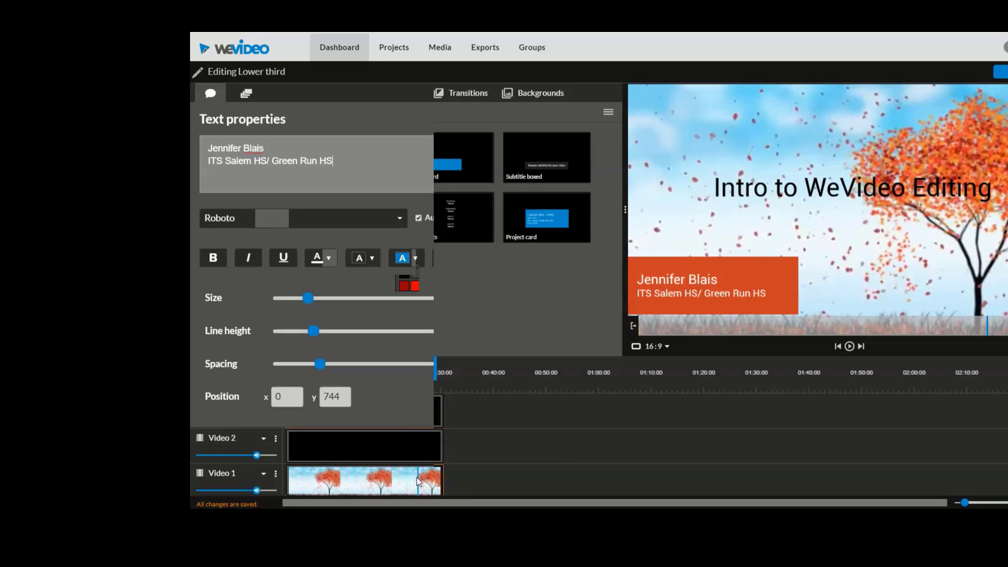
# - Move the playhead to the start of the timeline and play back the layered intro
pyautogui.click(431, 481)
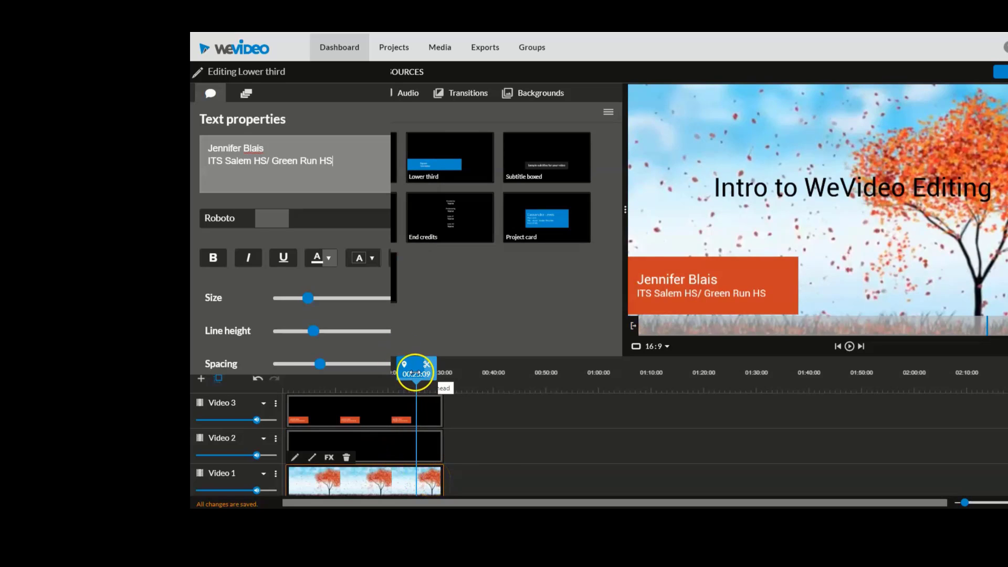
pyautogui.moveTo(415, 373); pyautogui.dragTo(284, 377)
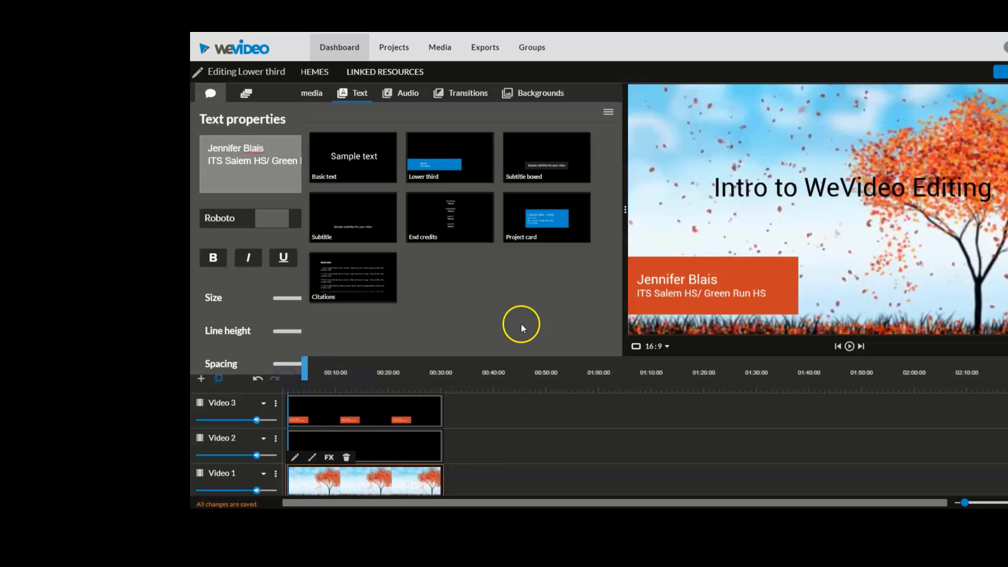
pyautogui.click(849, 348)
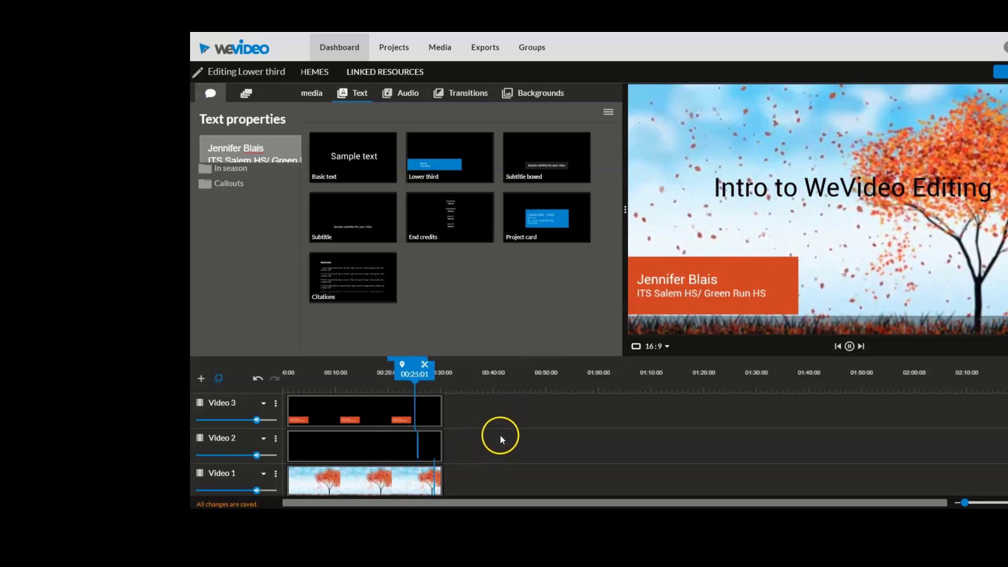
# - Split the tree clip on Video 1 at about 15 seconds and delete its second part
pyautogui.moveTo(430, 372); pyautogui.dragTo(361, 370)
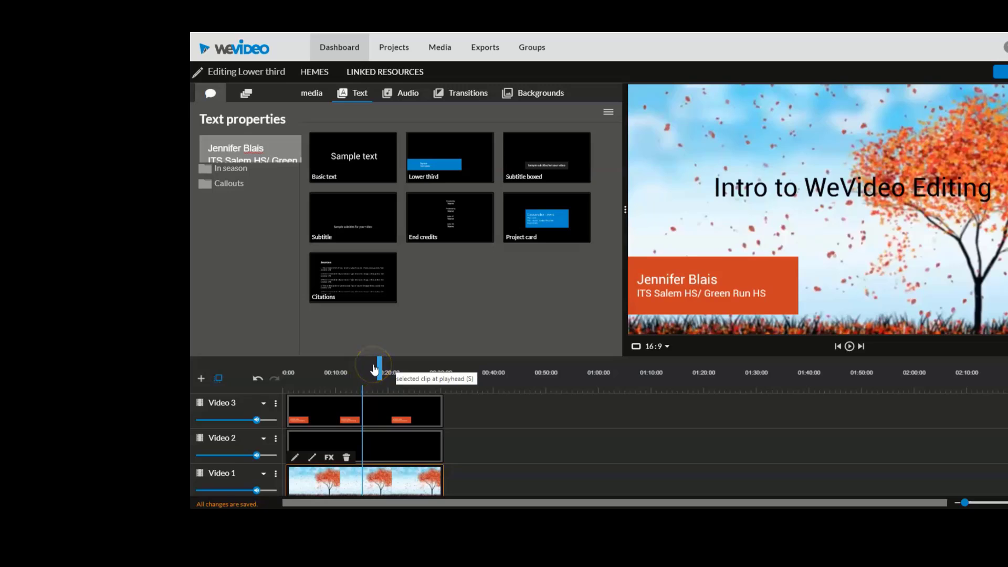
pyautogui.click(375, 369)
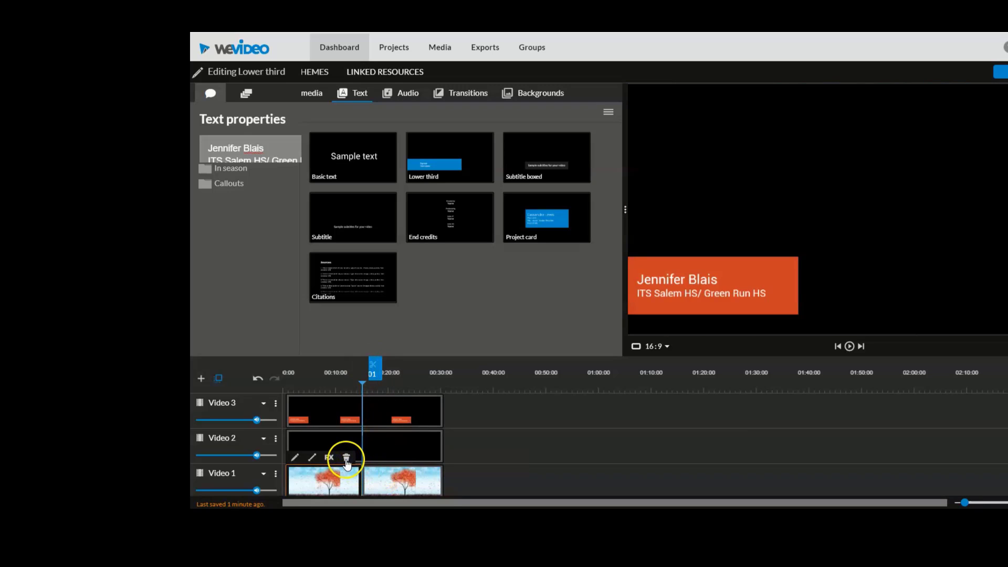
pyautogui.click(379, 480)
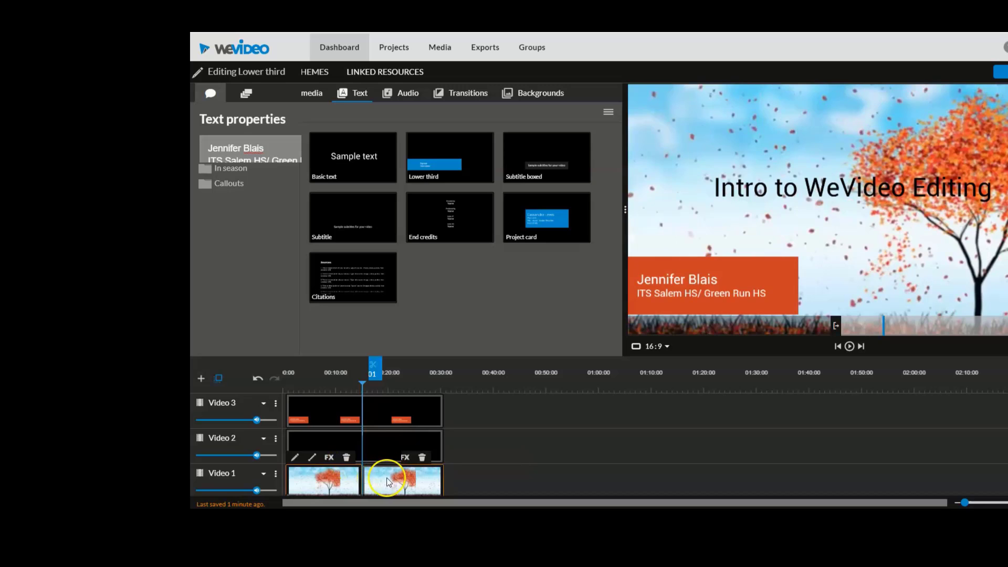
pyautogui.click(422, 458)
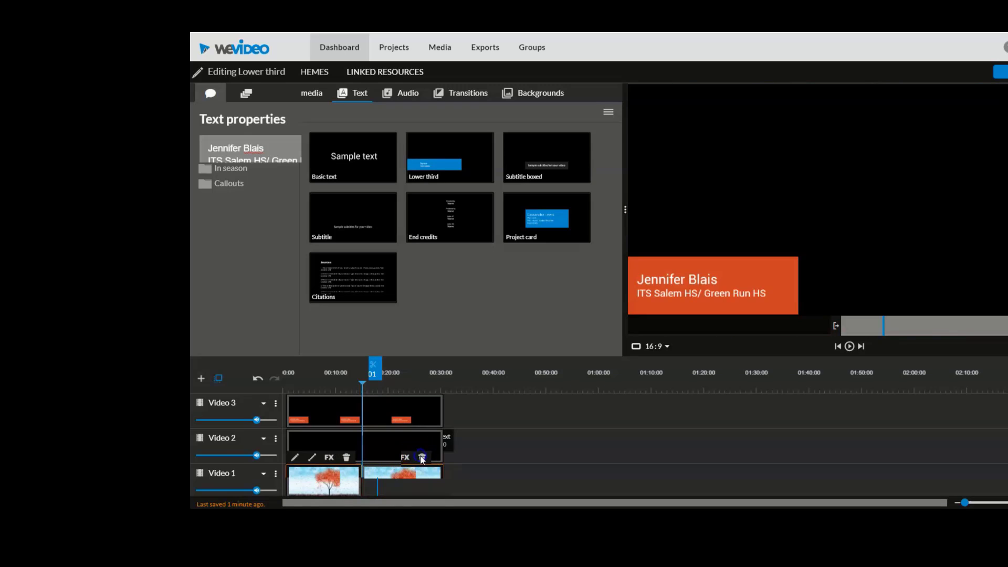
# - Split the title clip on Video 2 and the lower third on Video 3 where the shortened tree clip ends
pyautogui.click(393, 445)
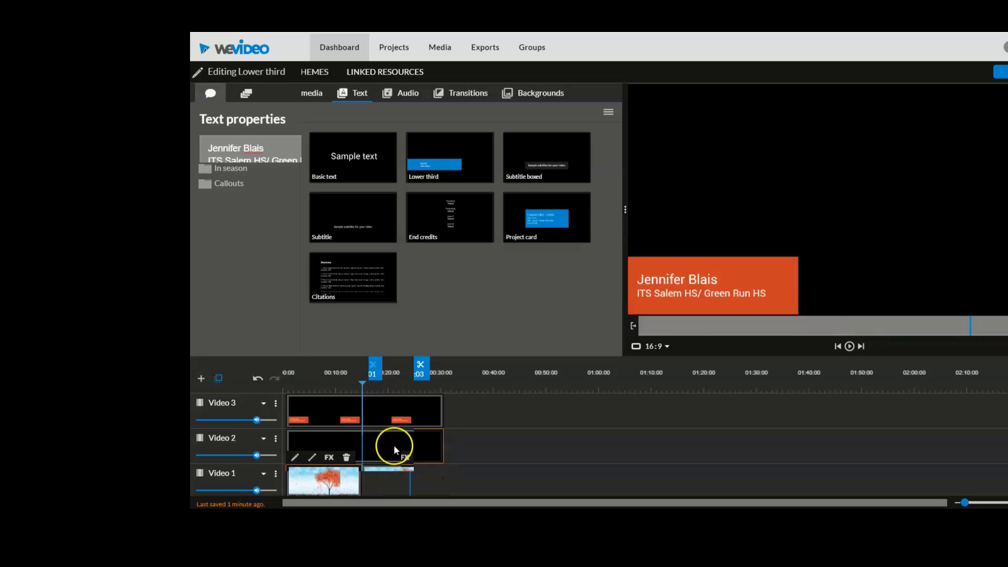
pyautogui.moveTo(405, 374); pyautogui.dragTo(355, 375)
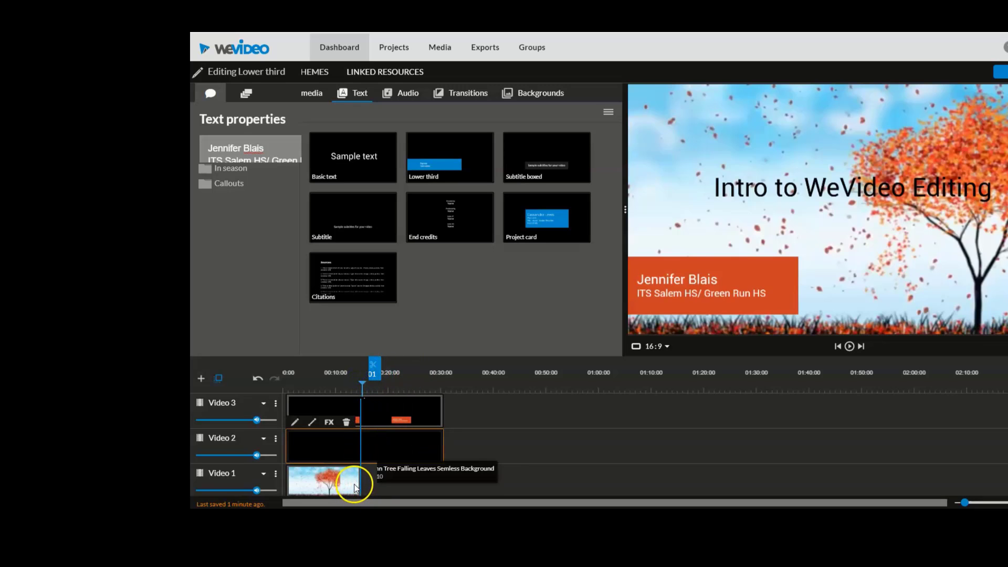
pyautogui.click(360, 370)
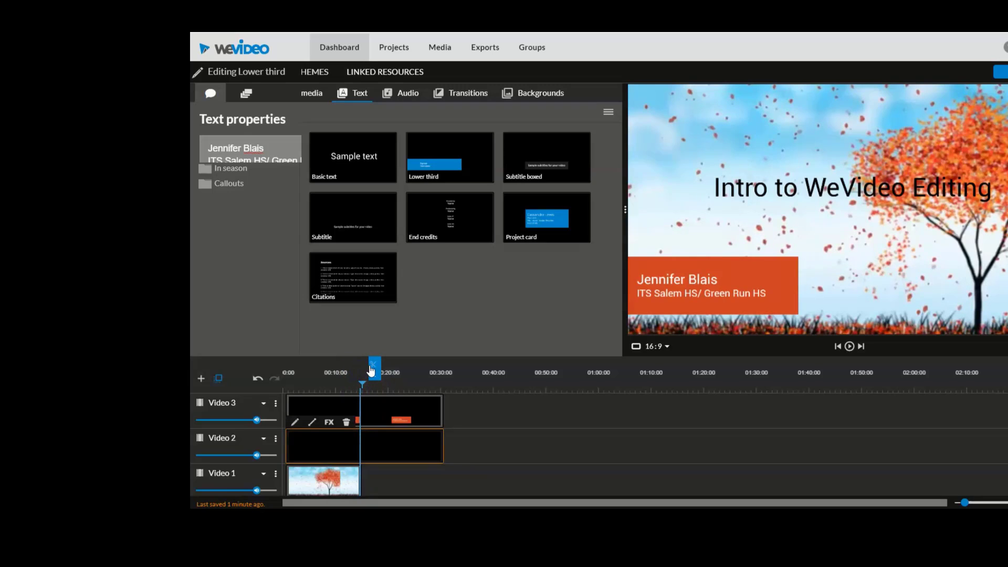
pyautogui.click(372, 367)
pyautogui.click(380, 405)
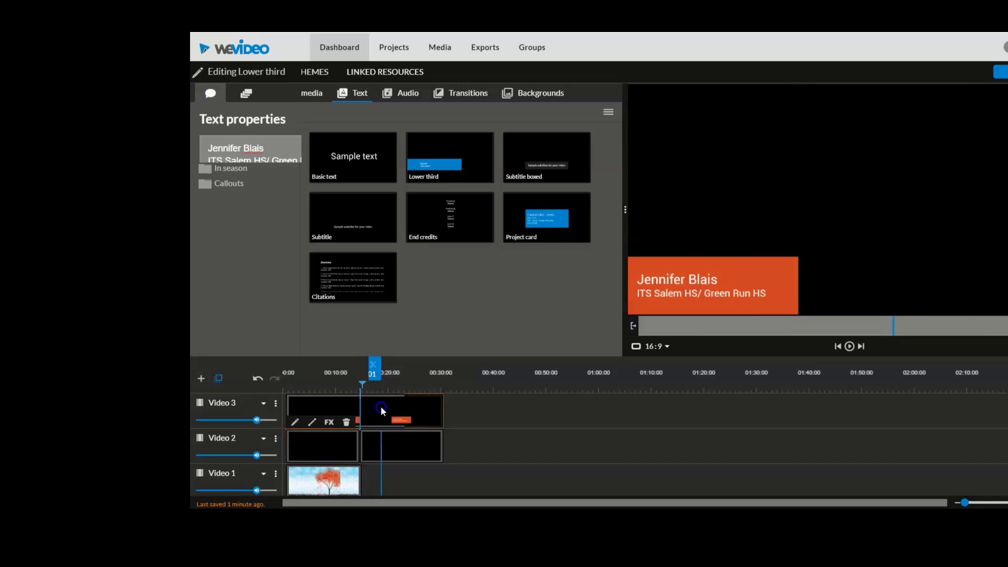
pyautogui.click(372, 367)
# - Delete the second parts of the lower third on Video 3 and the title on Video 2
pyautogui.click(391, 411)
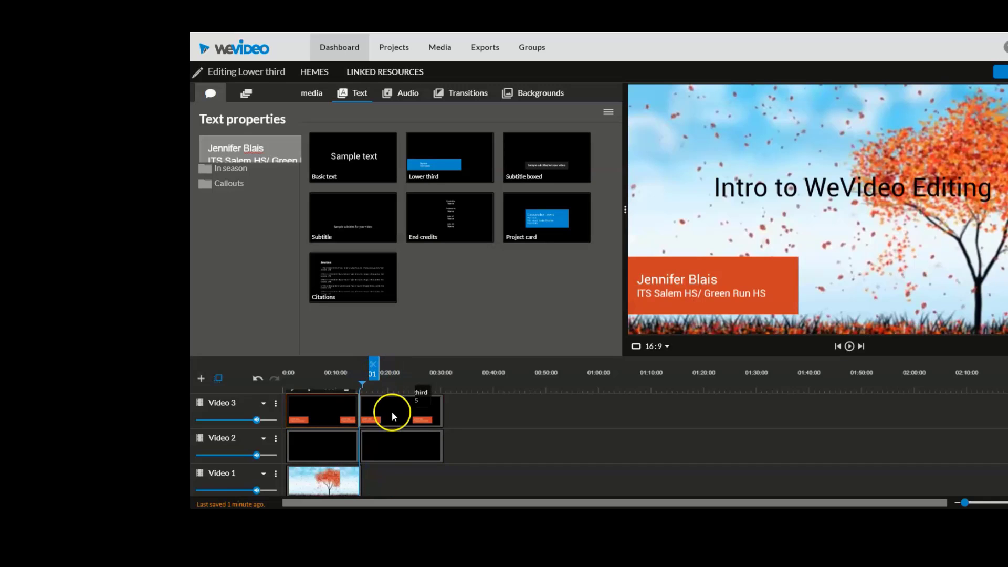
pyautogui.press('Delete')
pyautogui.click(402, 447)
pyautogui.press('Delete')
# - Extend the ends of the title and lower third clips to line up with the end of the tree clip
pyautogui.click(350, 446)
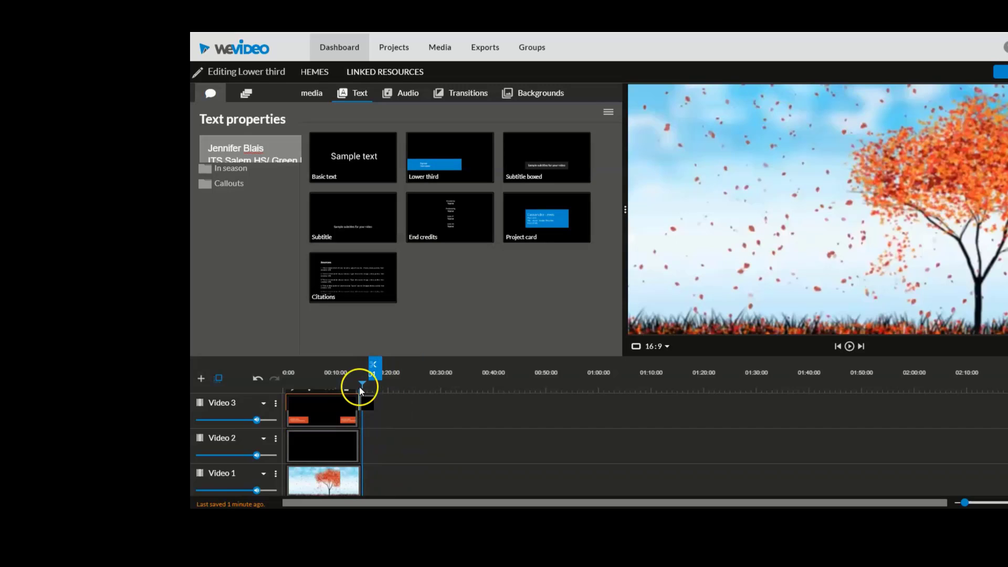
pyautogui.click(324, 376)
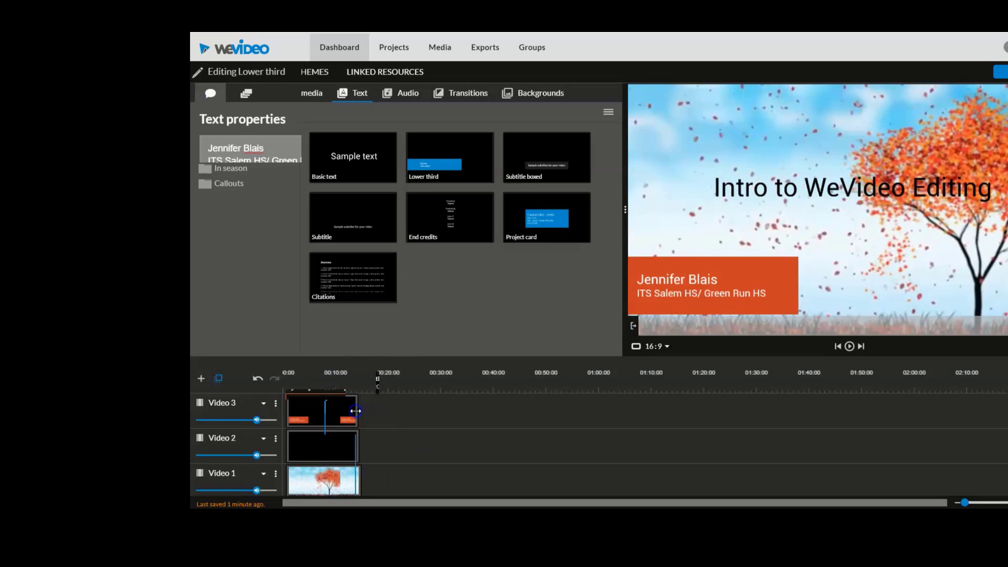
pyautogui.moveTo(356, 411)
pyautogui.mouseDown()
pyautogui.moveTo(367, 416)
pyautogui.moveTo(345, 408)
pyautogui.moveTo(355, 410)
pyautogui.mouseUp()
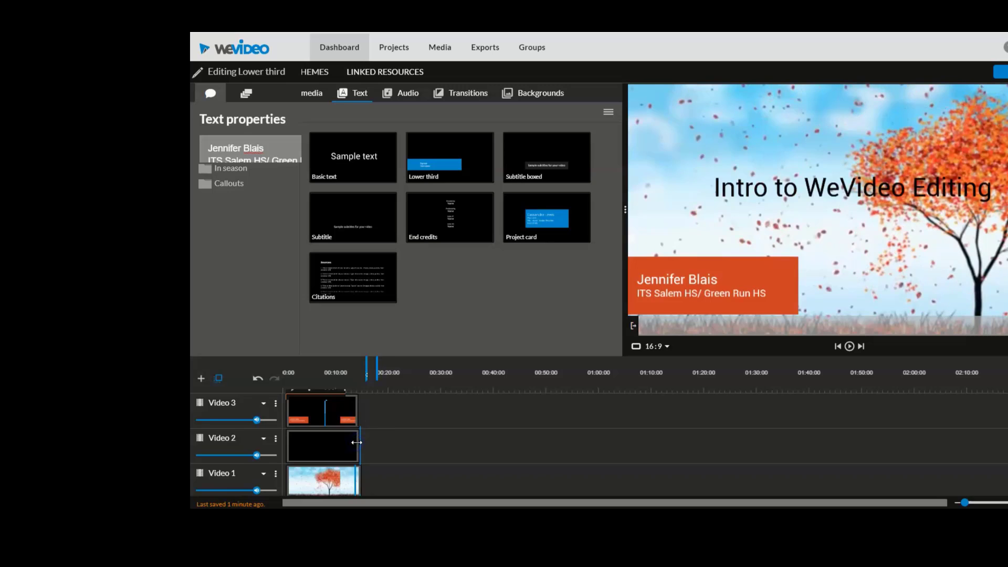
pyautogui.moveTo(360, 443); pyautogui.dragTo(361, 443)
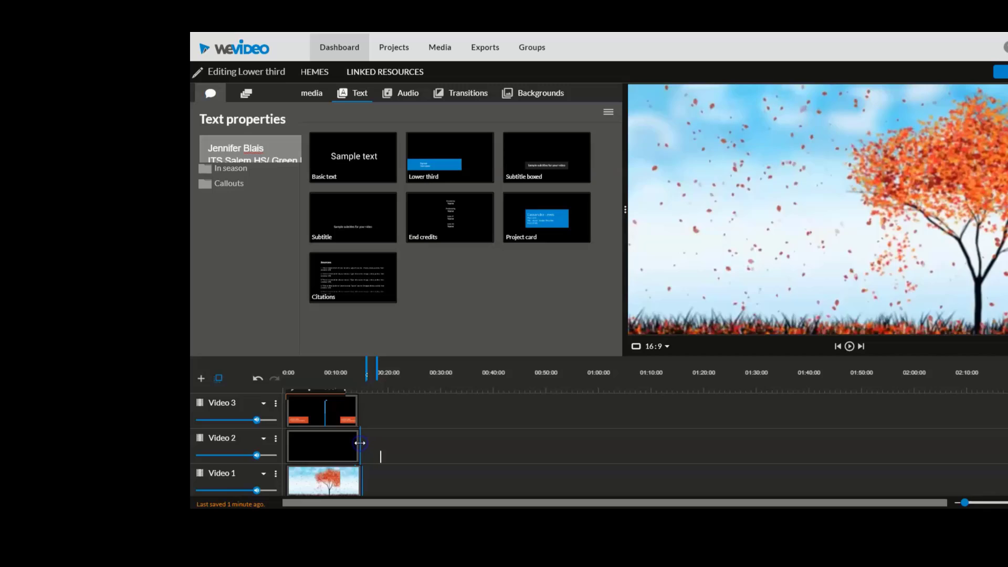
pyautogui.click(344, 406)
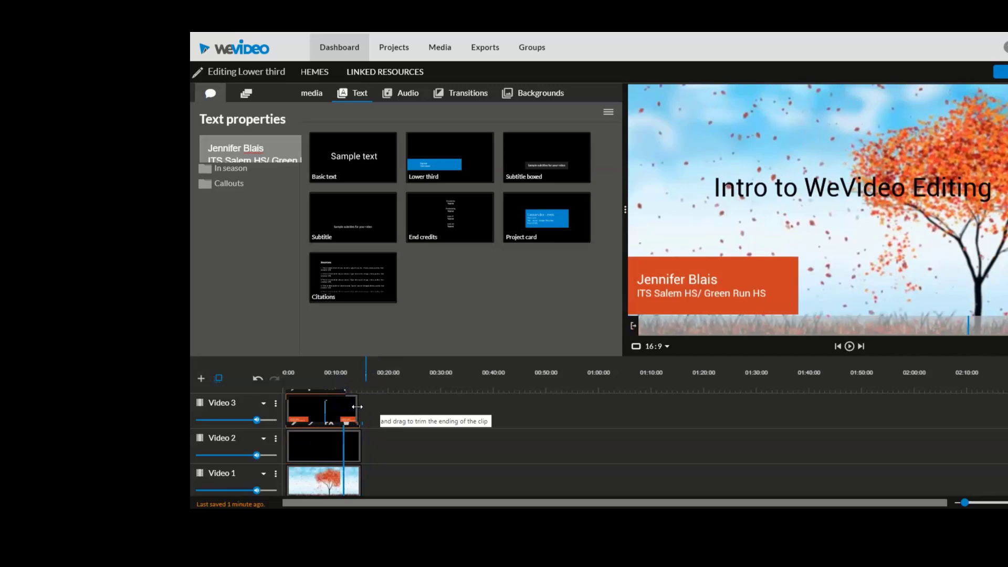
pyautogui.moveTo(357, 406); pyautogui.dragTo(361, 408)
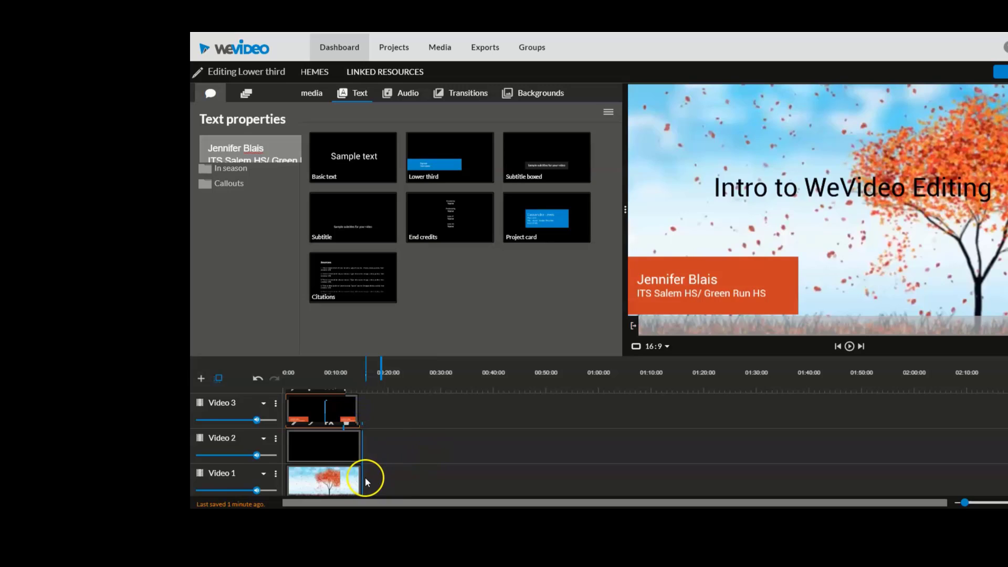
pyautogui.click(341, 481)
pyautogui.click(342, 484)
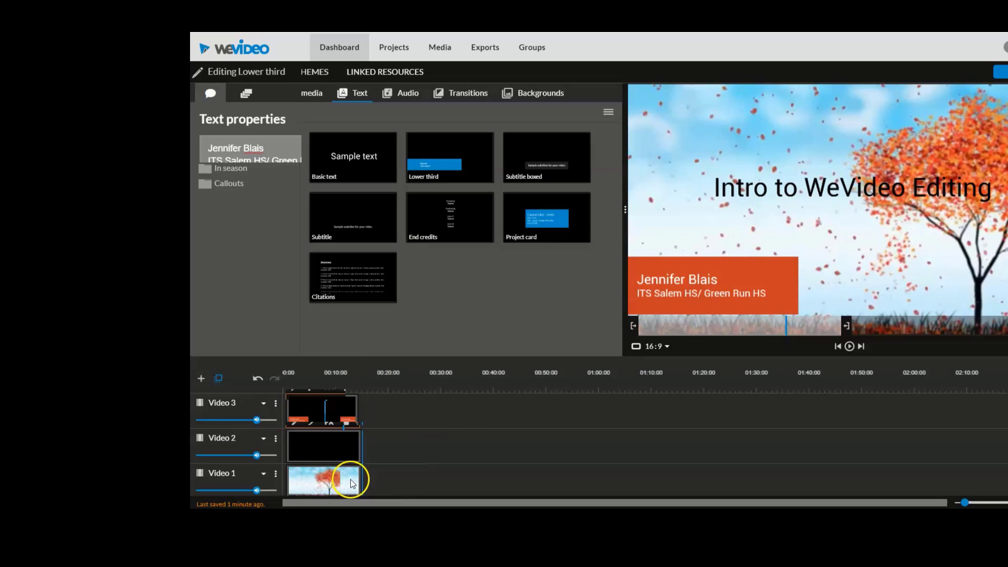
pyautogui.click(349, 473)
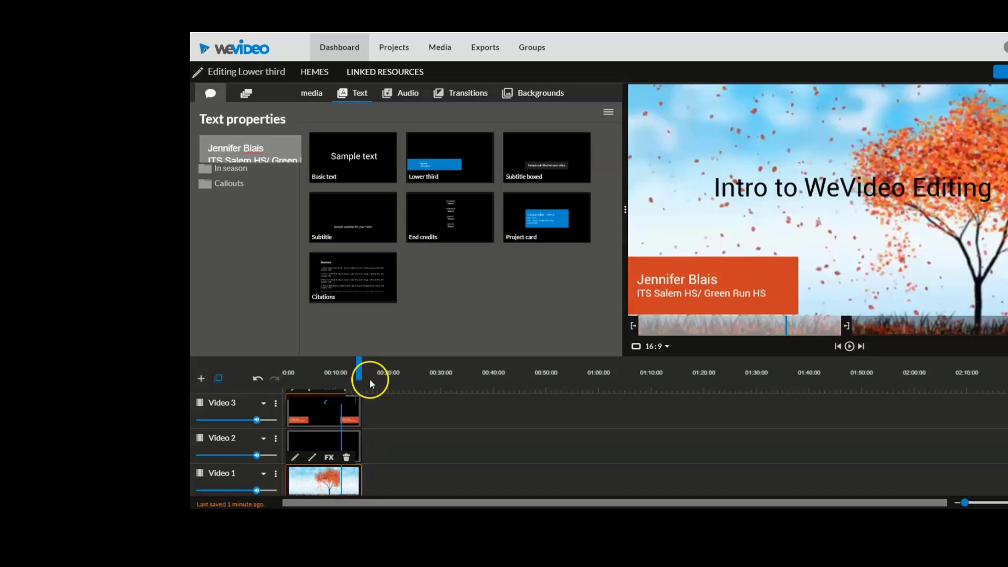
# - Preview the Rainbow transition and add the 3d-tile horizontal transition at the end of the tree clip on Video 1
pyautogui.click(441, 105)
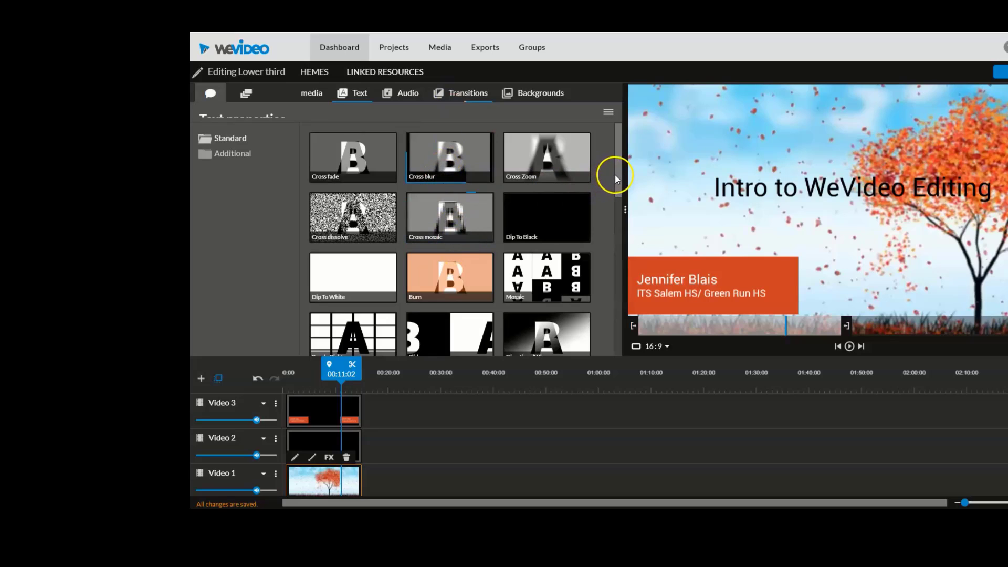
pyautogui.moveTo(612, 171); pyautogui.dragTo(612, 294)
pyautogui.scroll(-2, 612, 294)
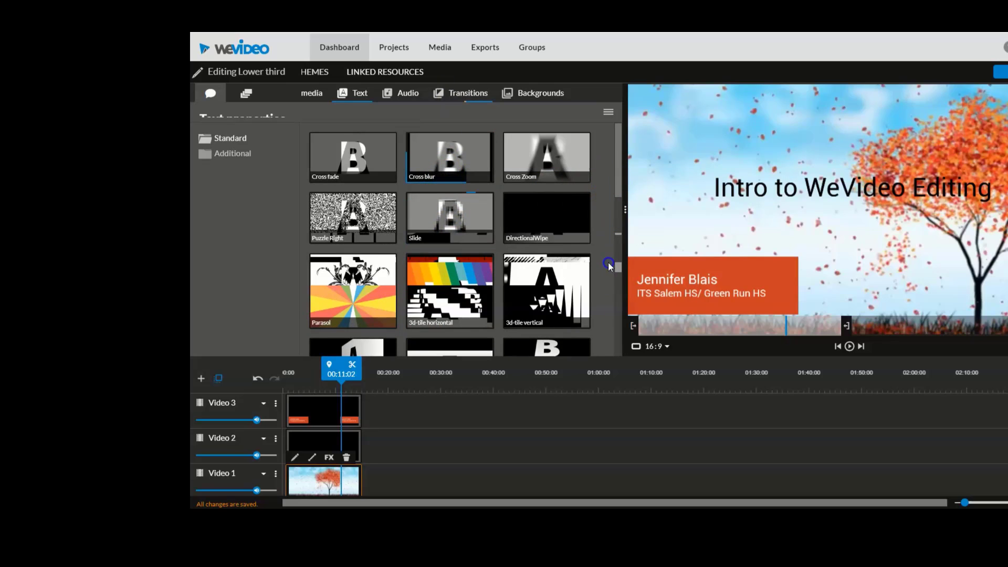
pyautogui.click(439, 243)
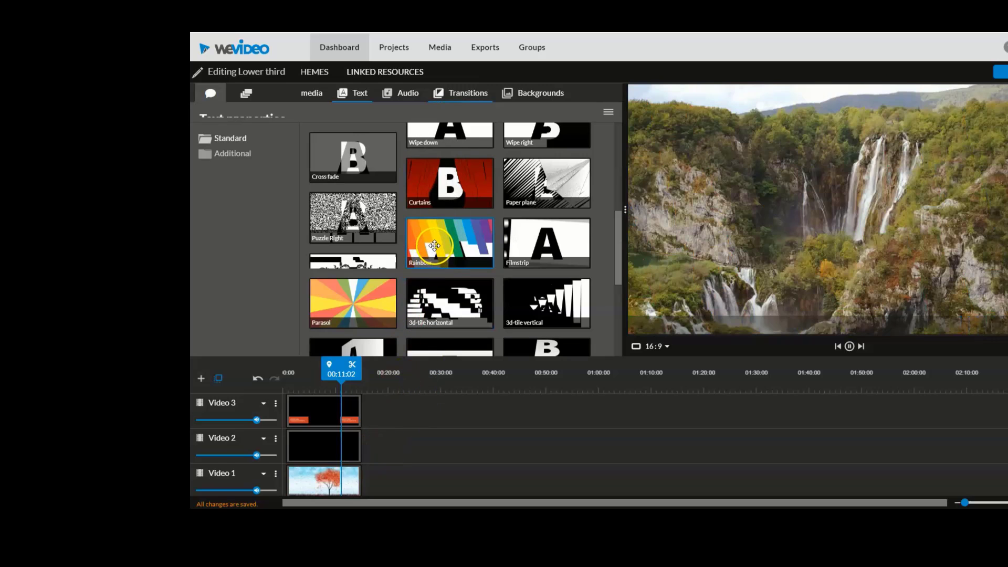
pyautogui.click(434, 308)
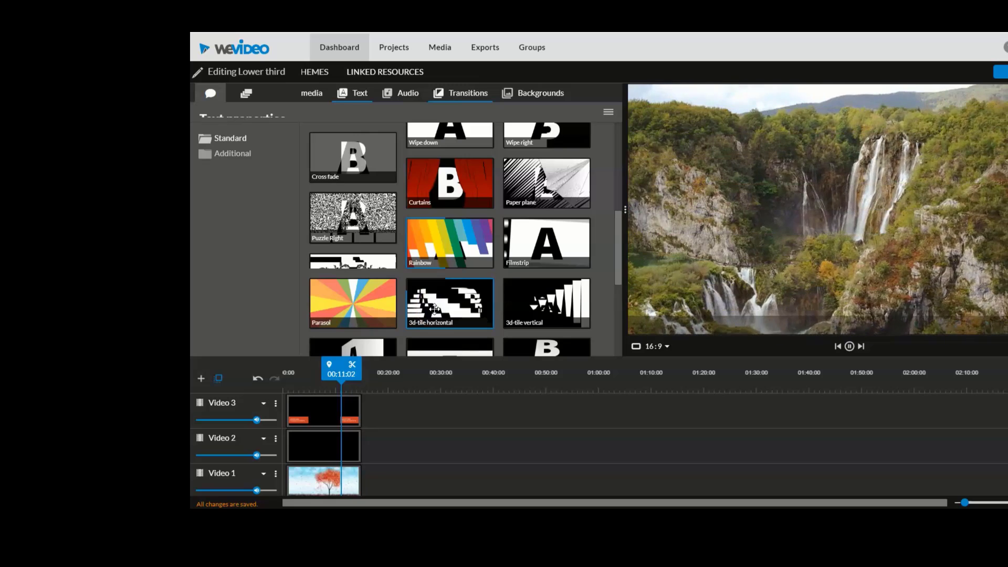
pyautogui.moveTo(436, 306); pyautogui.dragTo(377, 476)
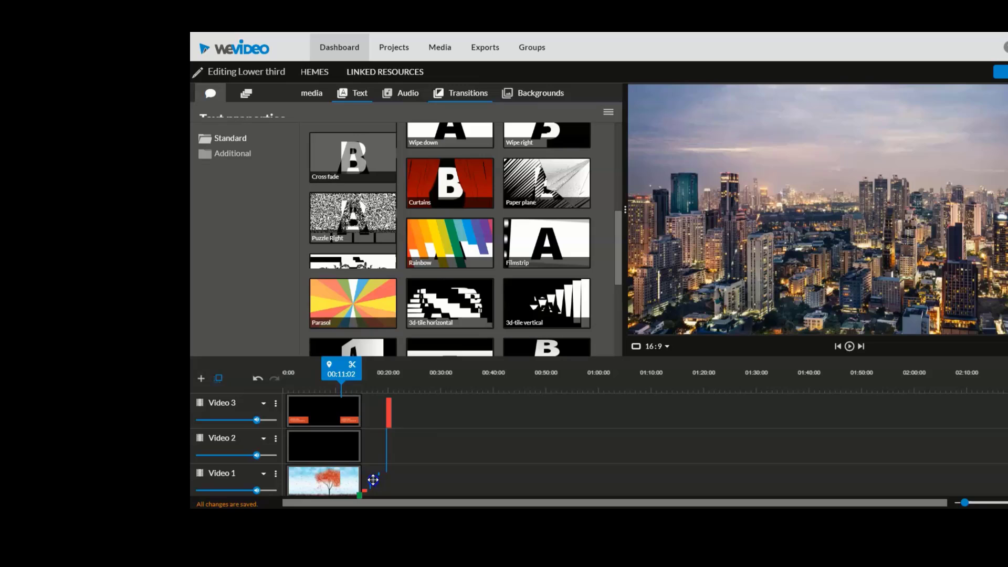
pyautogui.moveTo(374, 483)
pyautogui.mouseDown()
pyautogui.moveTo(359, 484)
pyautogui.moveTo(361, 441)
pyautogui.mouseUp()
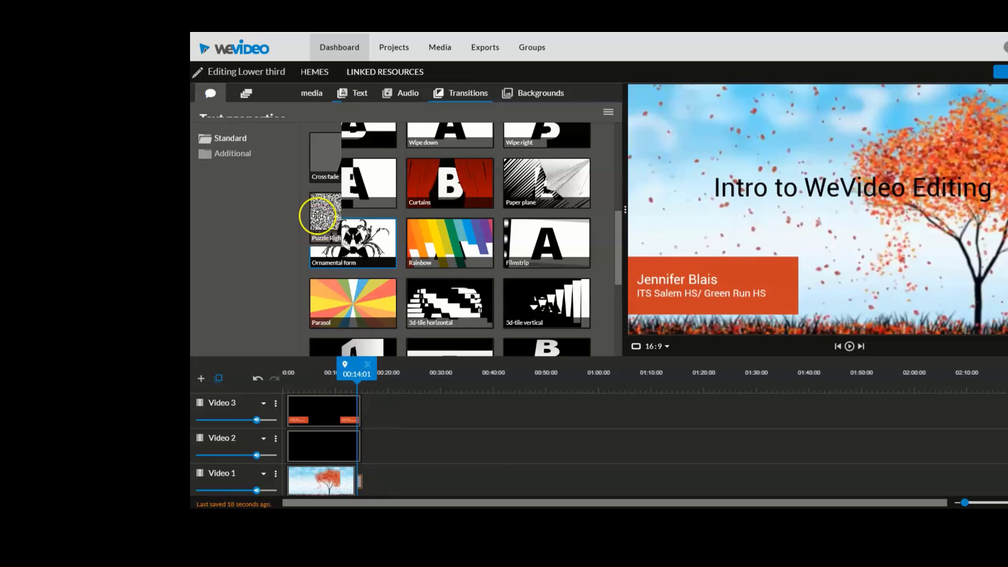
# - Place the "covid 19 assignment type" video right after the transition on Video 1 and return the playhead to the beginning
pyautogui.click(308, 96)
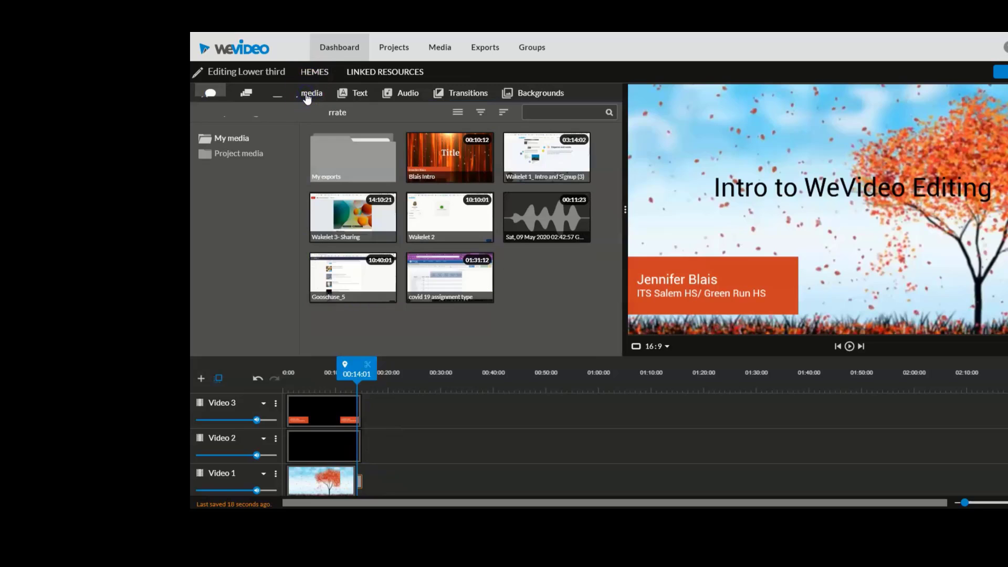
pyautogui.moveTo(422, 270); pyautogui.dragTo(381, 449)
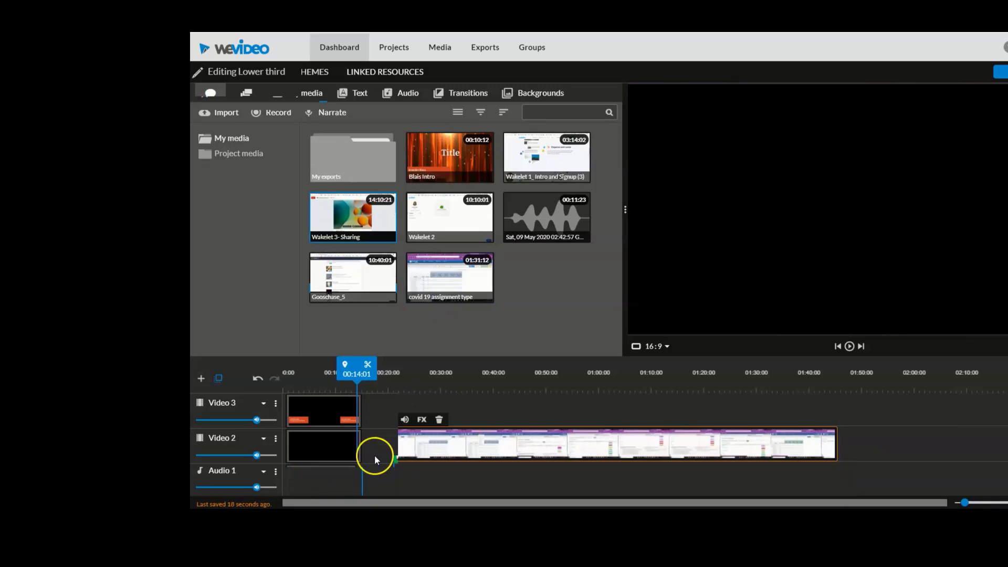
pyautogui.moveTo(362, 370); pyautogui.dragTo(284, 380)
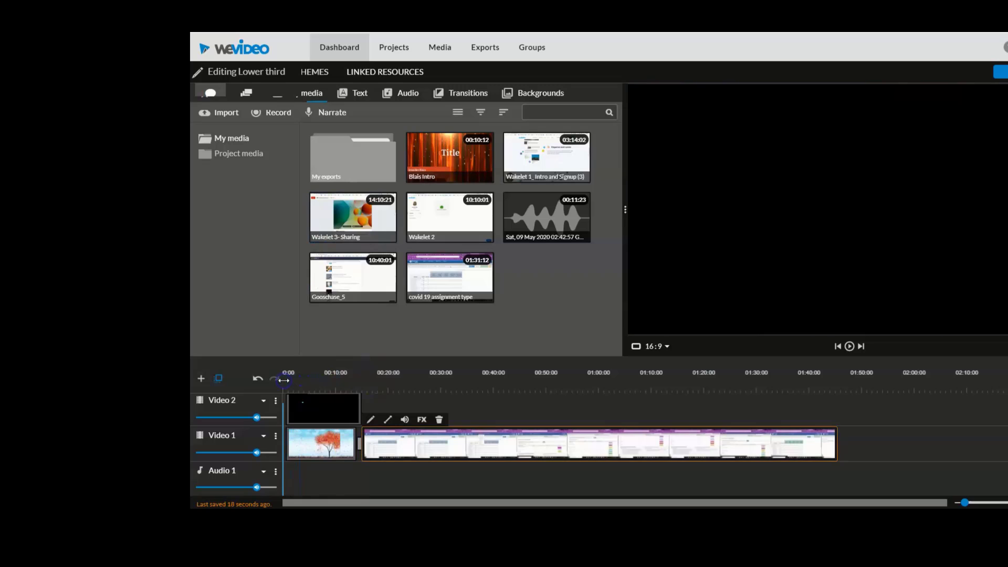
pyautogui.click(314, 452)
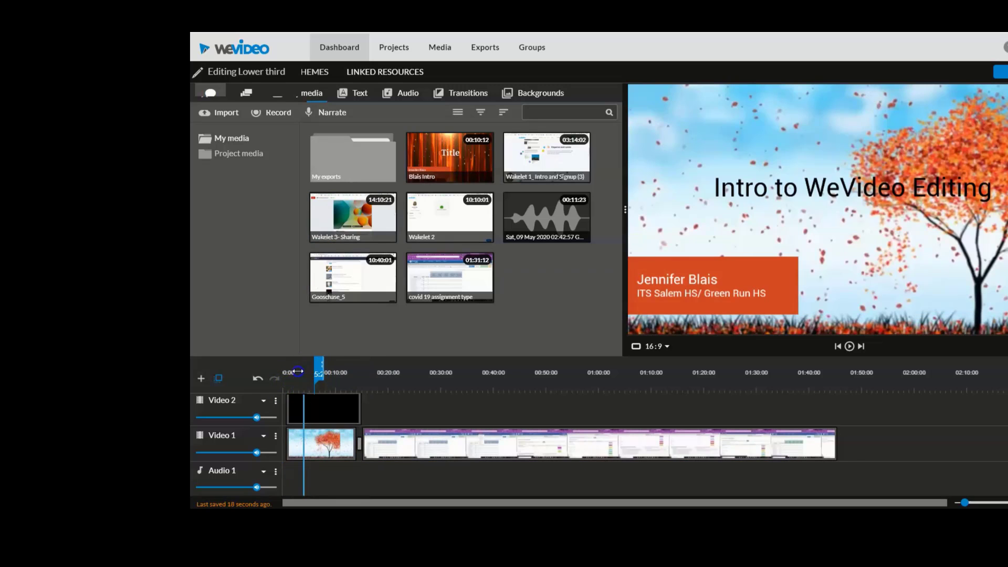
pyautogui.moveTo(308, 374); pyautogui.dragTo(285, 374)
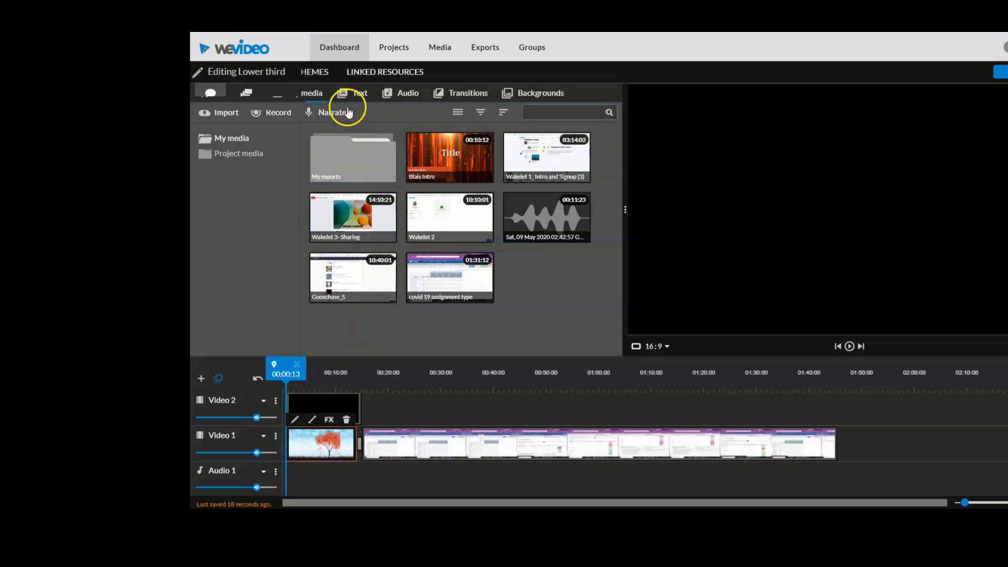
# - Add the free music track Upbeat Summer at the start of Audio 1 and trim its end to match the intro
pyautogui.click(407, 100)
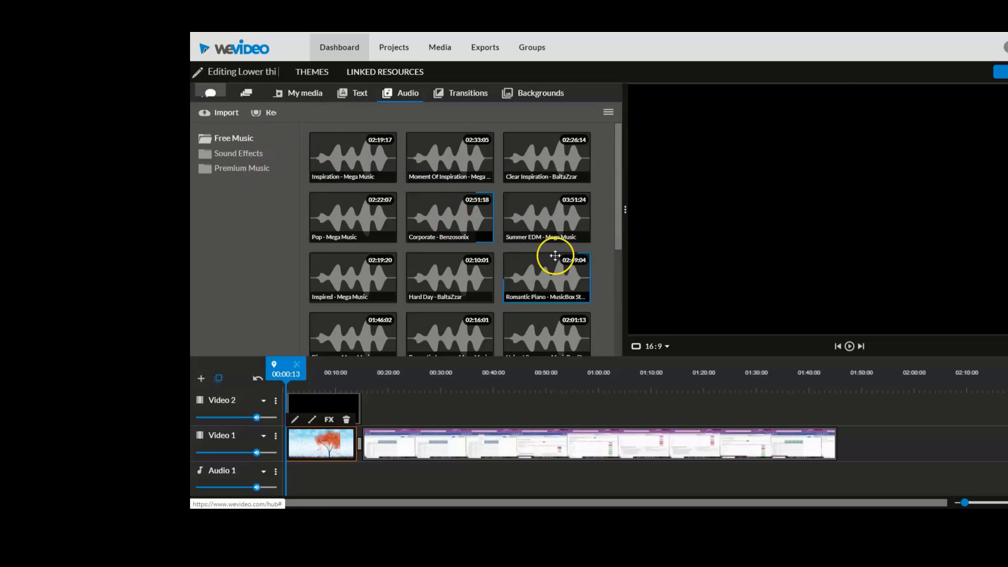
pyautogui.moveTo(616, 227); pyautogui.dragTo(624, 320)
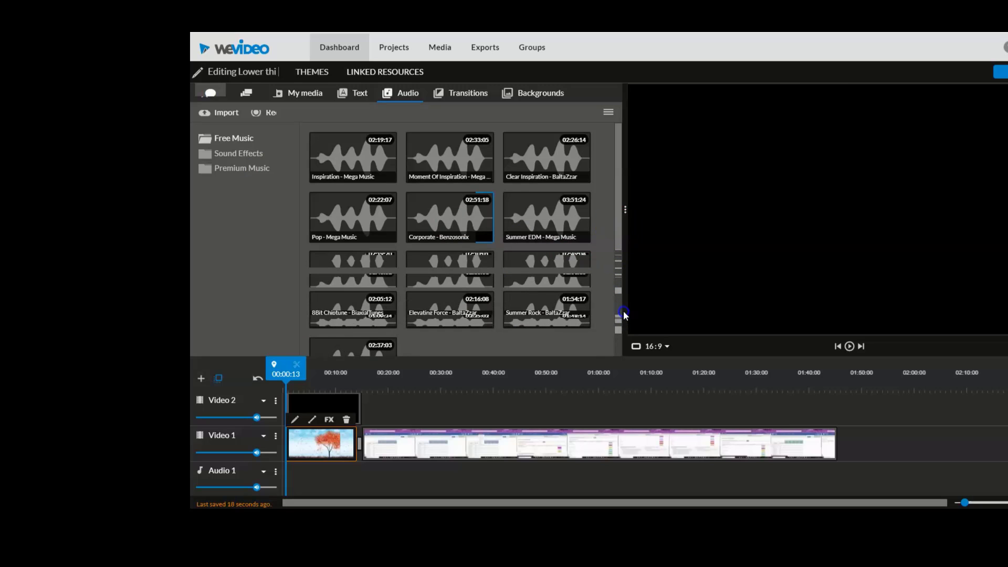
pyautogui.click(538, 196)
pyautogui.moveTo(471, 287); pyautogui.dragTo(294, 477)
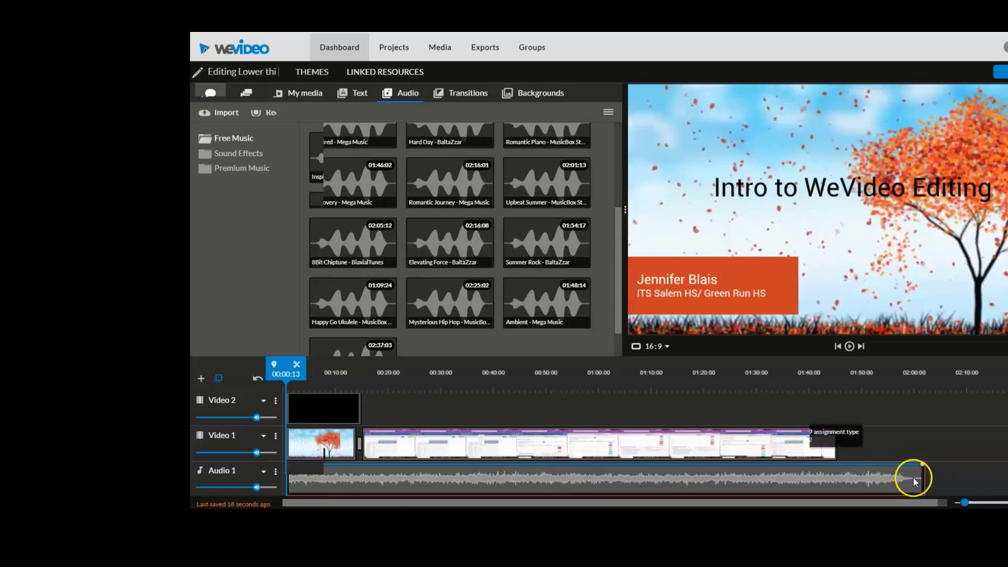
pyautogui.moveTo(922, 479); pyautogui.dragTo(346, 480)
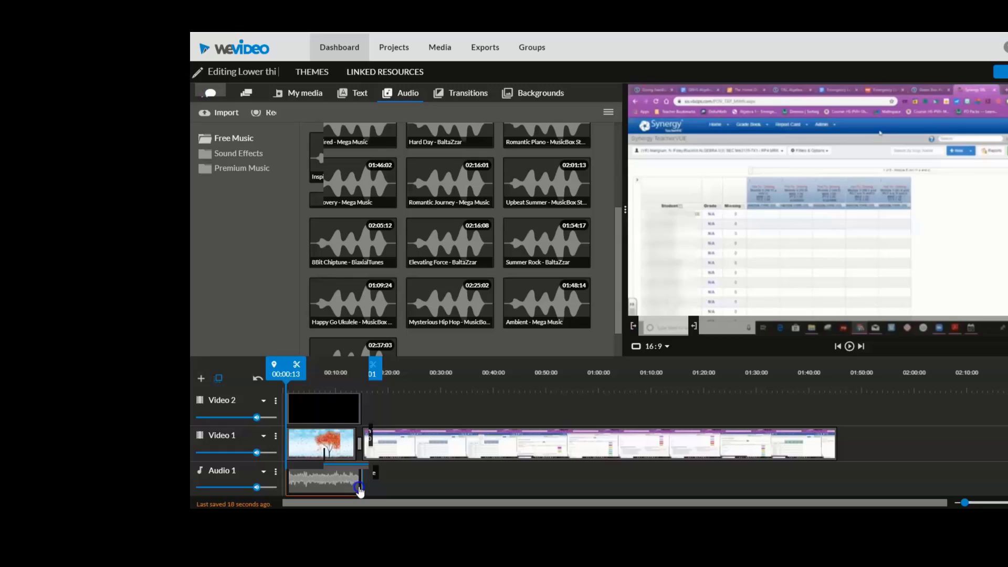
# - Fade the music on Audio 1 down toward its end and play back the intro from the beginning
pyautogui.click(392, 487)
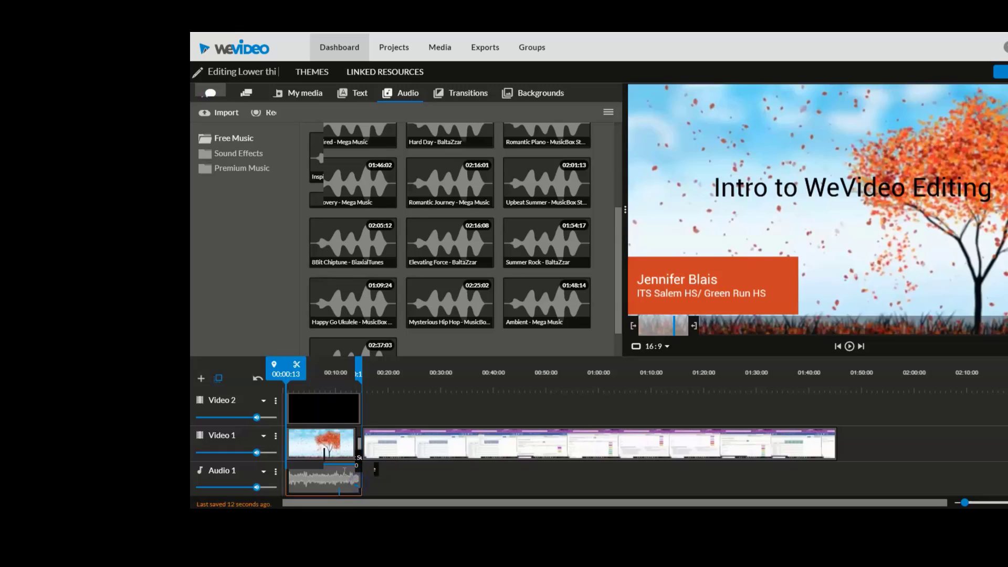
pyautogui.moveTo(352, 373); pyautogui.dragTo(286, 373)
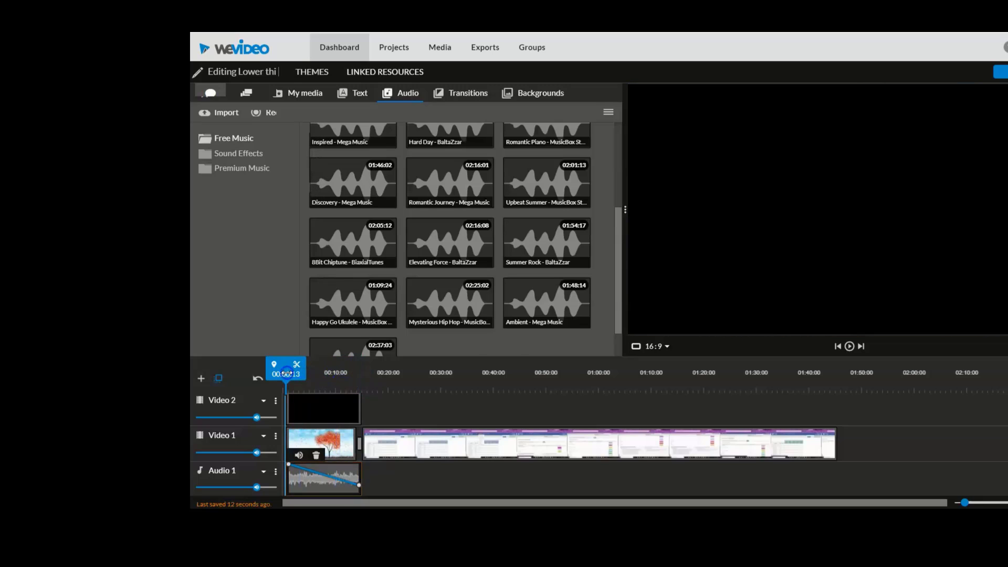
pyautogui.click(846, 347)
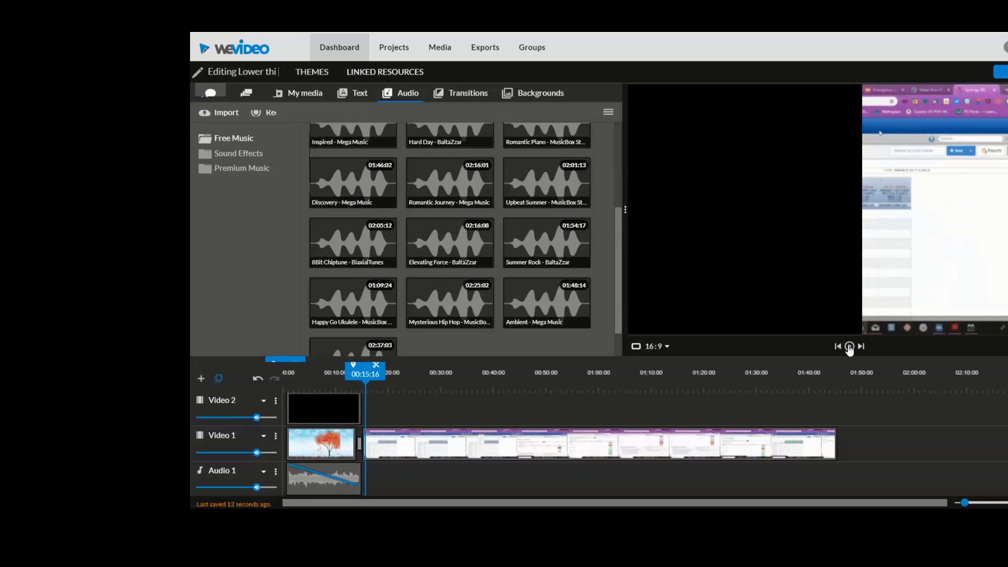
pyautogui.click(849, 349)
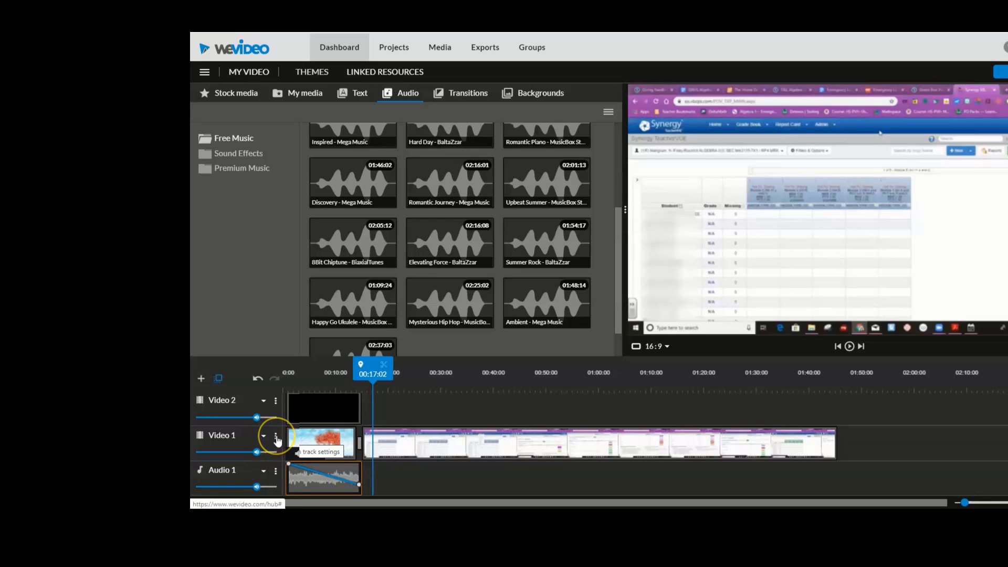
# - Show the audio waveform of the assignment type clip on Video 1 and split the clip at 00:22:23, where the silent pause begins
pyautogui.click(383, 446)
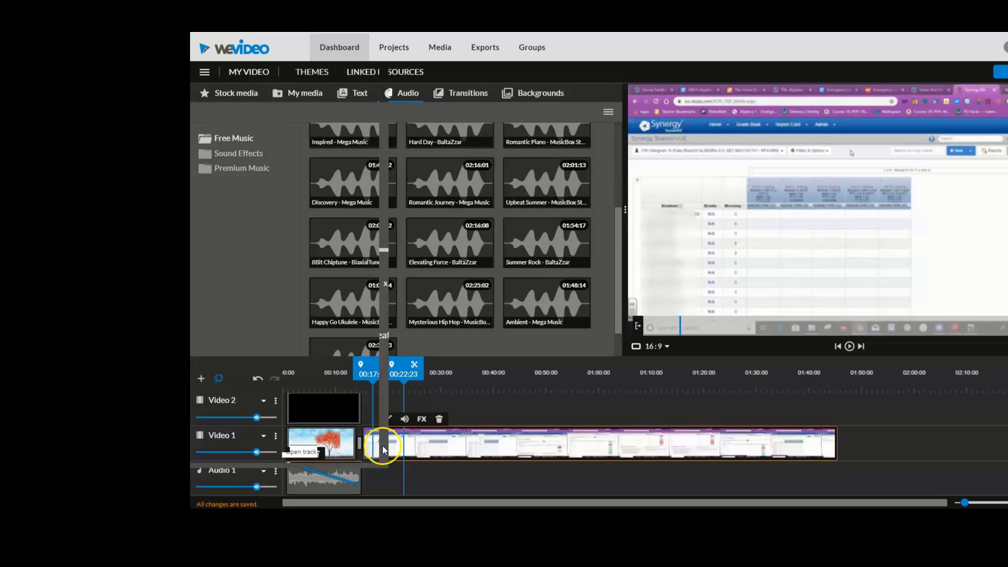
pyautogui.click(405, 420)
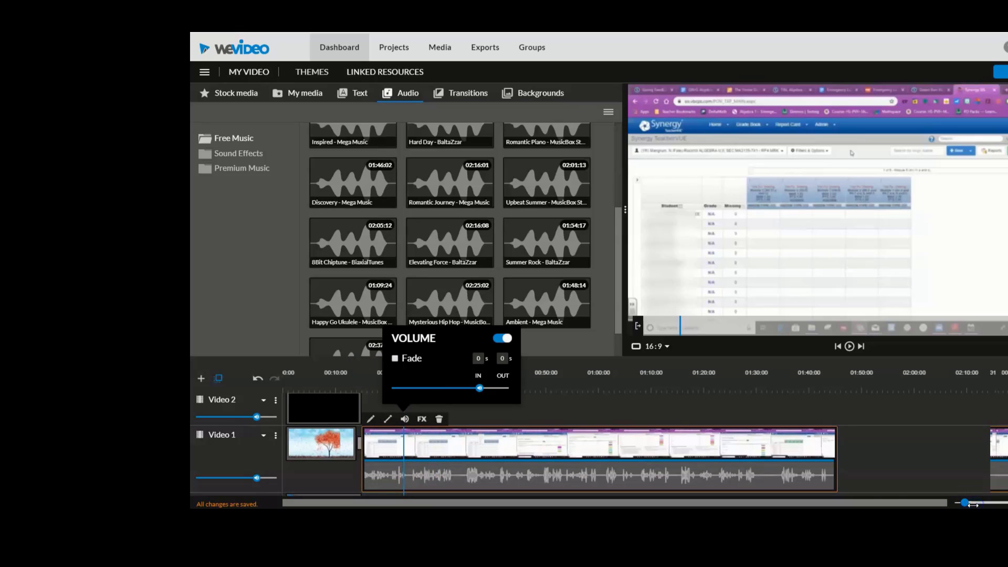
pyautogui.moveTo(965, 503); pyautogui.dragTo(972, 504)
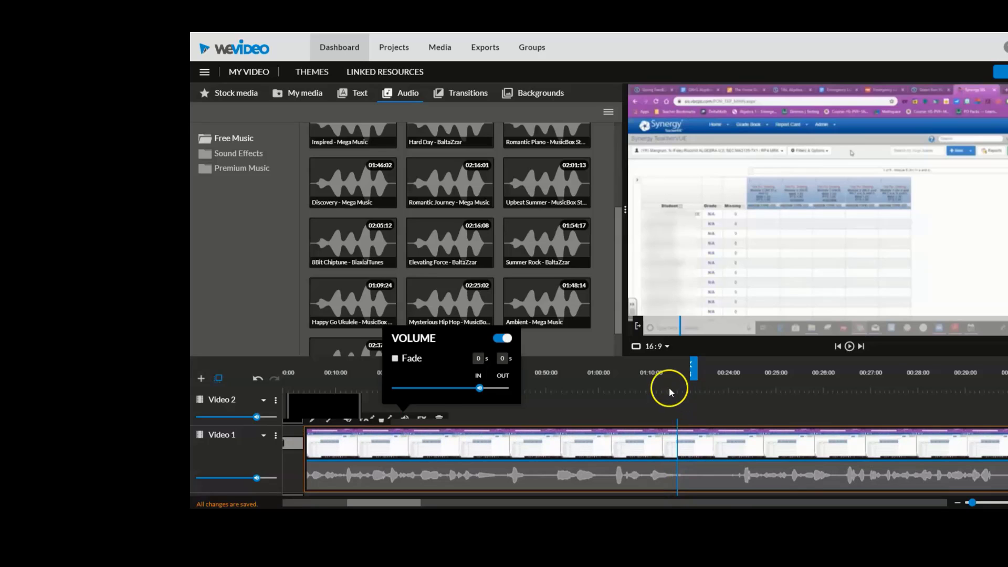
pyautogui.click(691, 369)
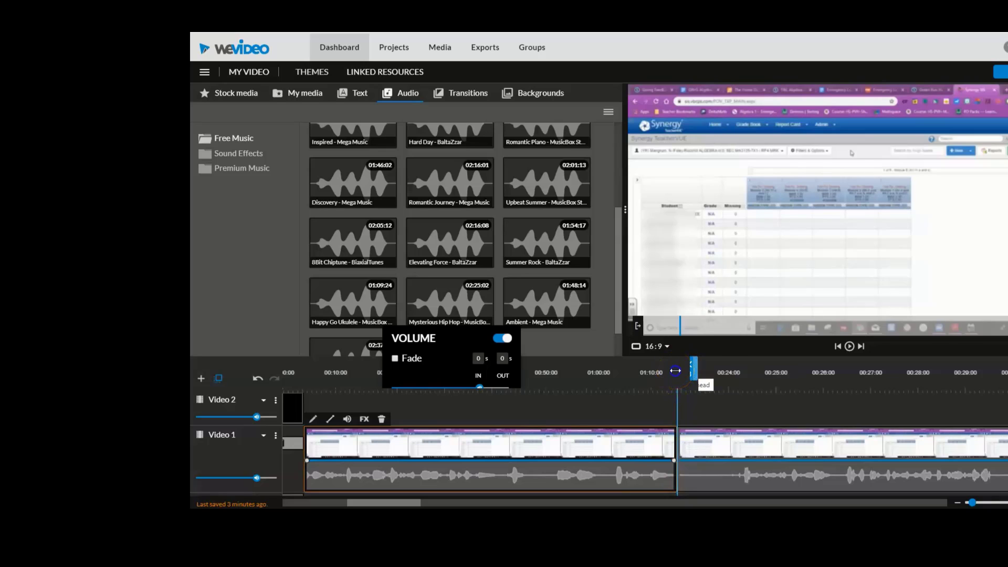
# - Split the assignment type clip again at 00:24:06, delete the silent section before it, and close the gap with the remaining footage
pyautogui.moveTo(675, 371); pyautogui.dragTo(732, 375)
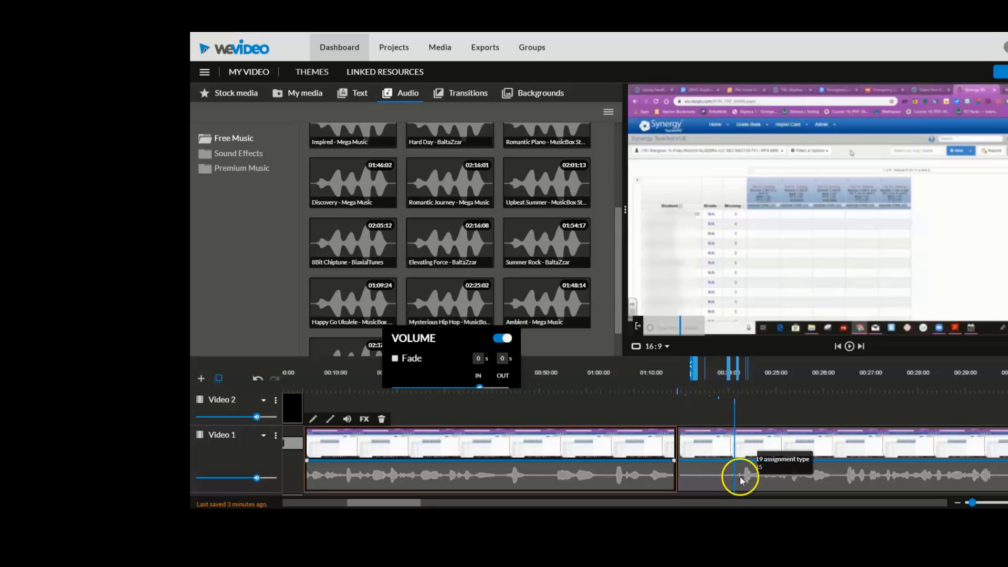
pyautogui.click(758, 461)
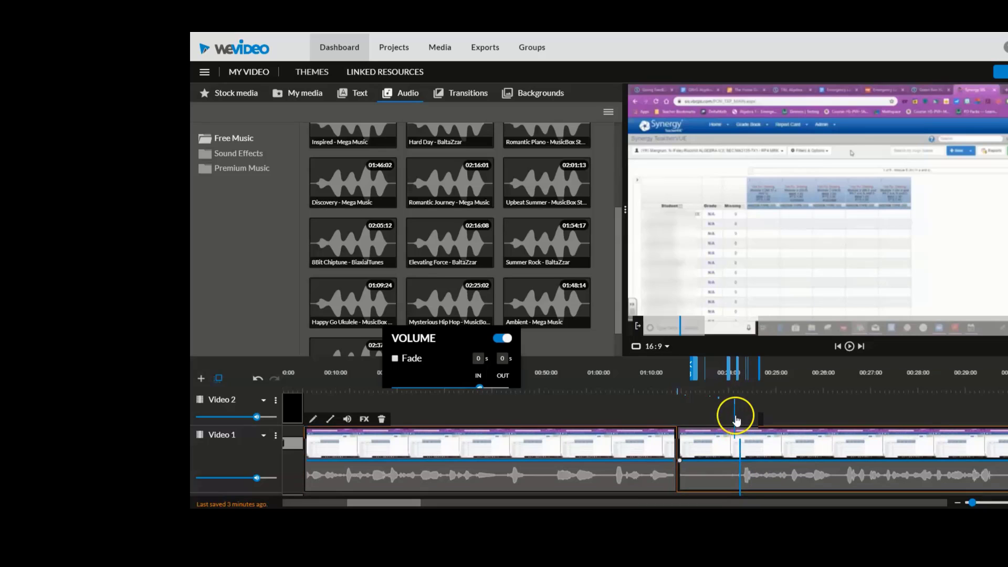
pyautogui.click(754, 374)
pyautogui.click(719, 470)
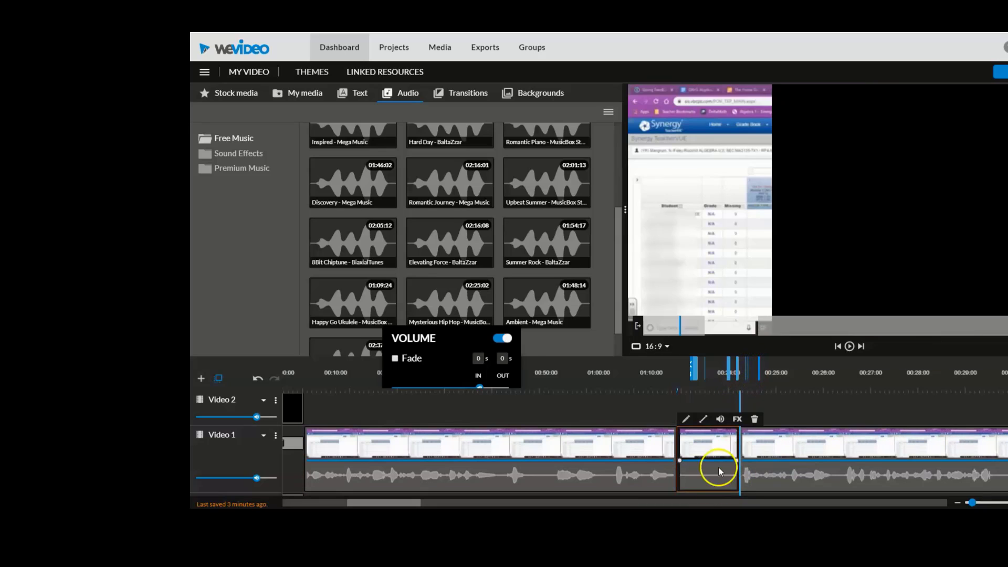
pyautogui.click(753, 420)
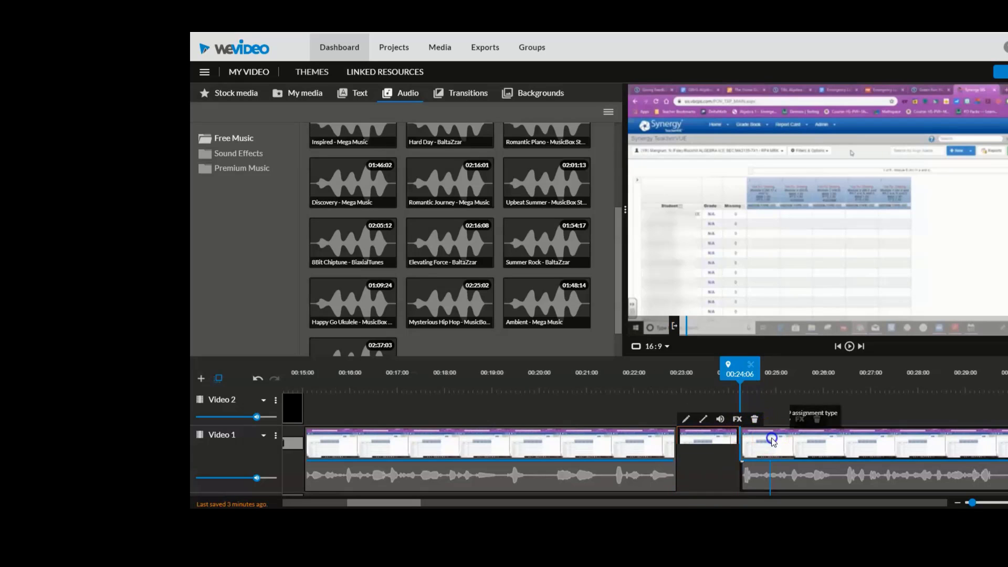
pyautogui.moveTo(771, 439); pyautogui.dragTo(713, 443)
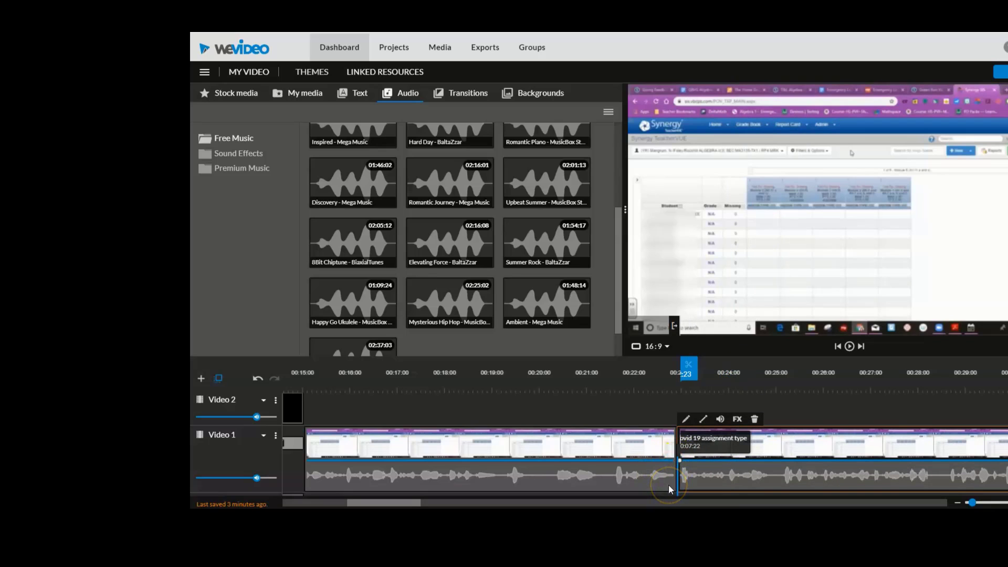
# - Cut out the section between 00:24:11 and 00:25:04 of the assignment type clip and slide the rest over to close the gap
pyautogui.moveTo(672, 379); pyautogui.dragTo(745, 372)
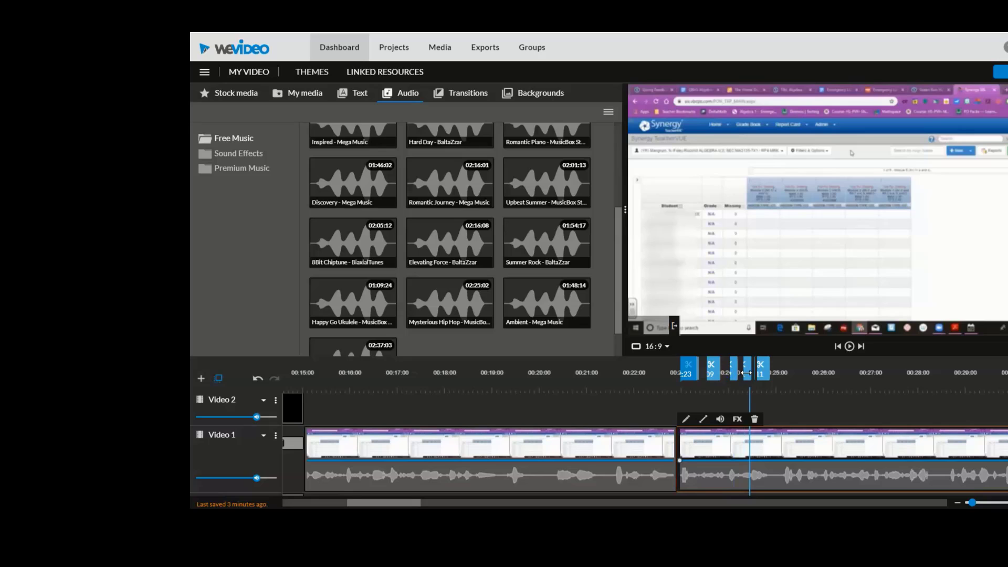
pyautogui.click(762, 366)
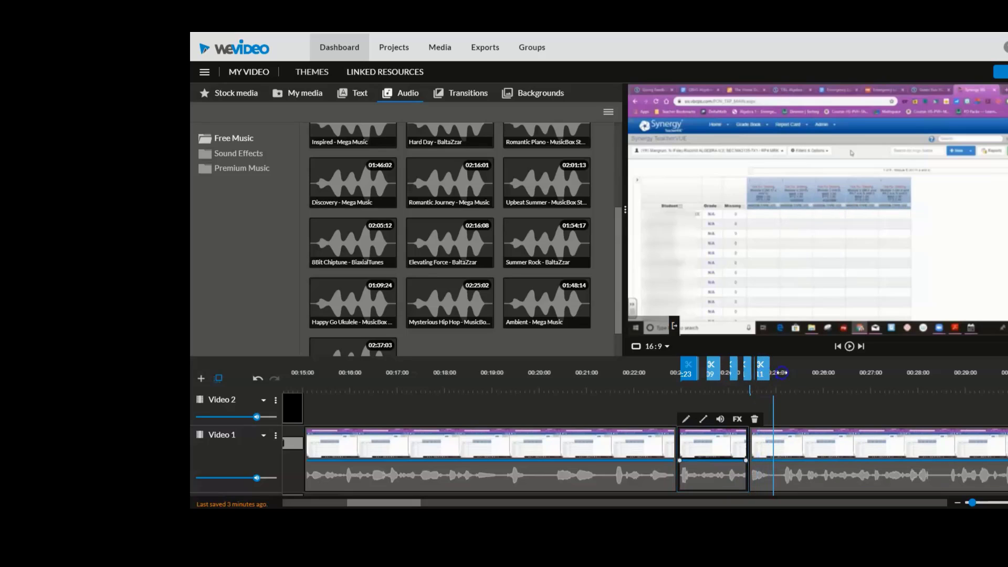
pyautogui.click(780, 372)
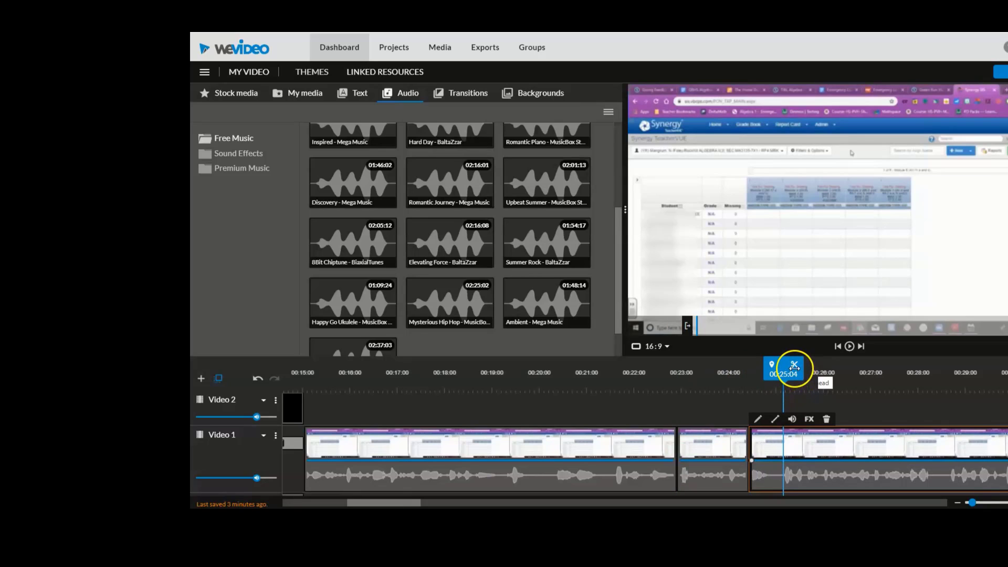
pyautogui.click(794, 367)
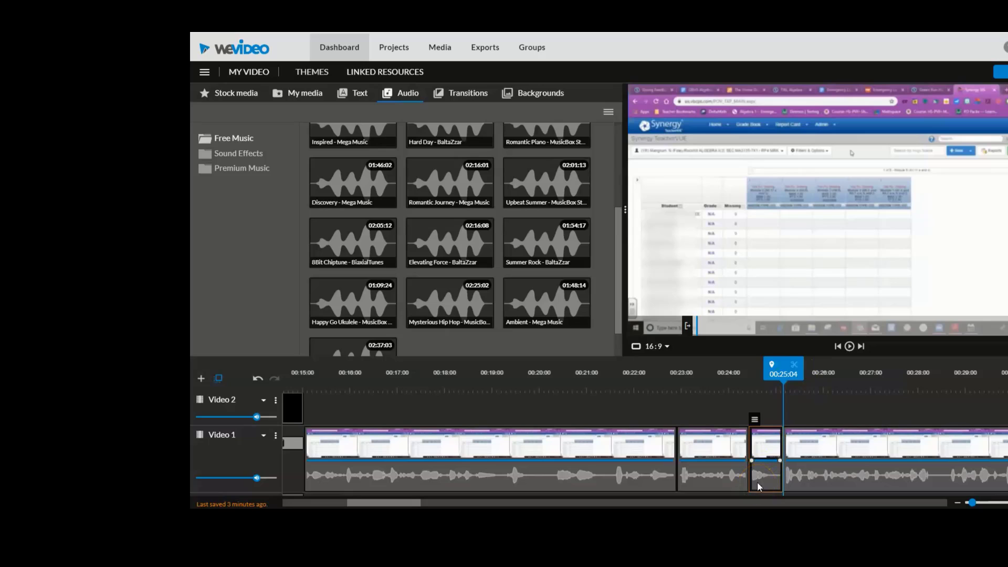
pyautogui.click(728, 389)
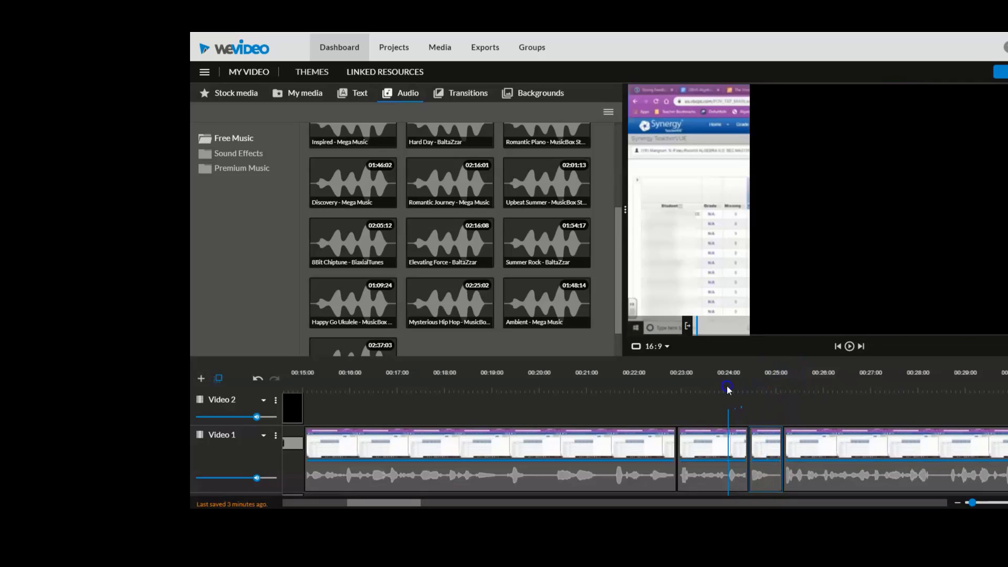
pyautogui.click(761, 447)
pyautogui.press('Delete')
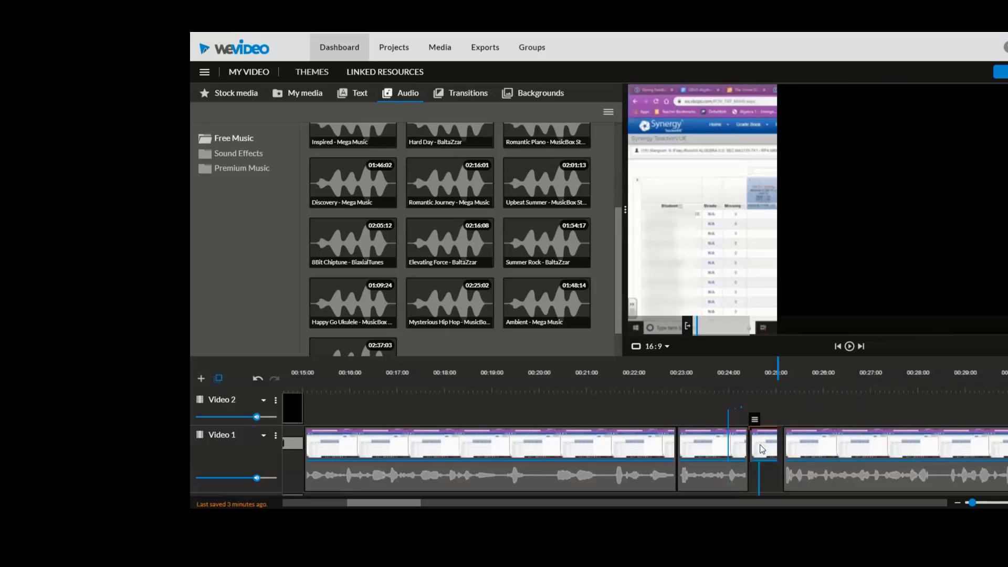
pyautogui.click(817, 451)
pyautogui.moveTo(817, 452); pyautogui.dragTo(782, 454)
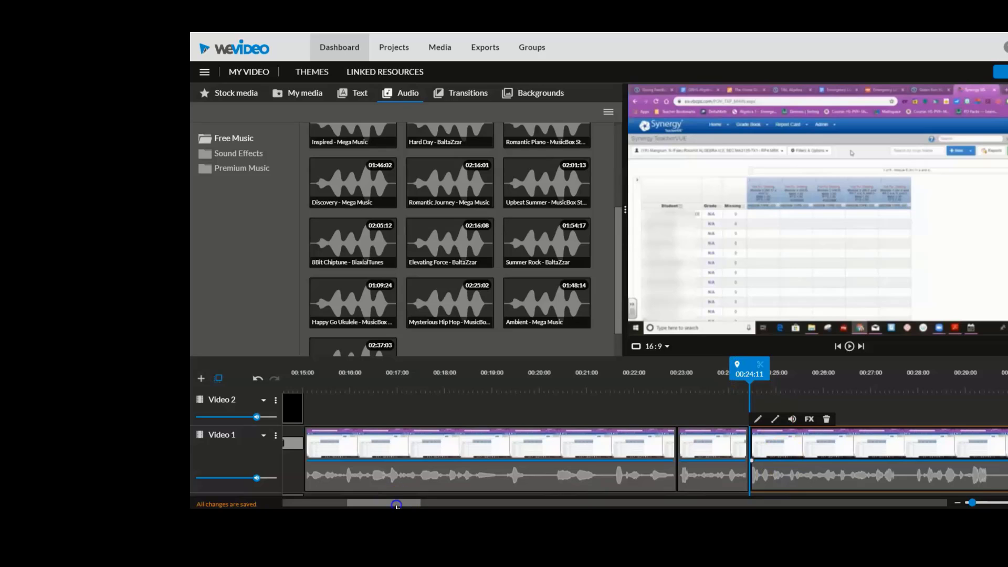
# - Split the assignment type clip at 00:29:13, where the next long silence in the waveform begins
pyautogui.moveTo(397, 505); pyautogui.dragTo(422, 505)
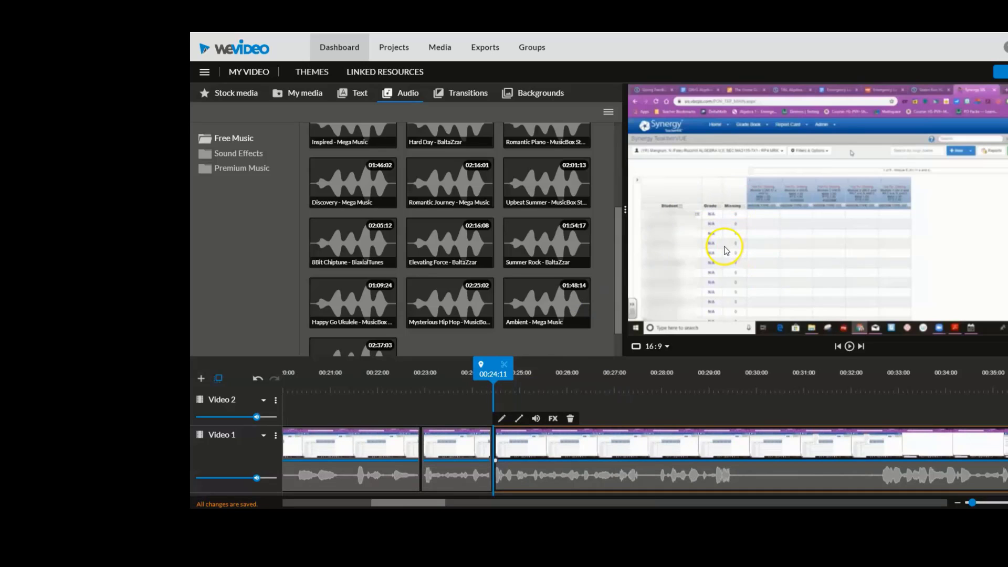
pyautogui.moveTo(483, 373)
pyautogui.mouseDown()
pyautogui.moveTo(742, 400)
pyautogui.moveTo(736, 377)
pyautogui.mouseUp()
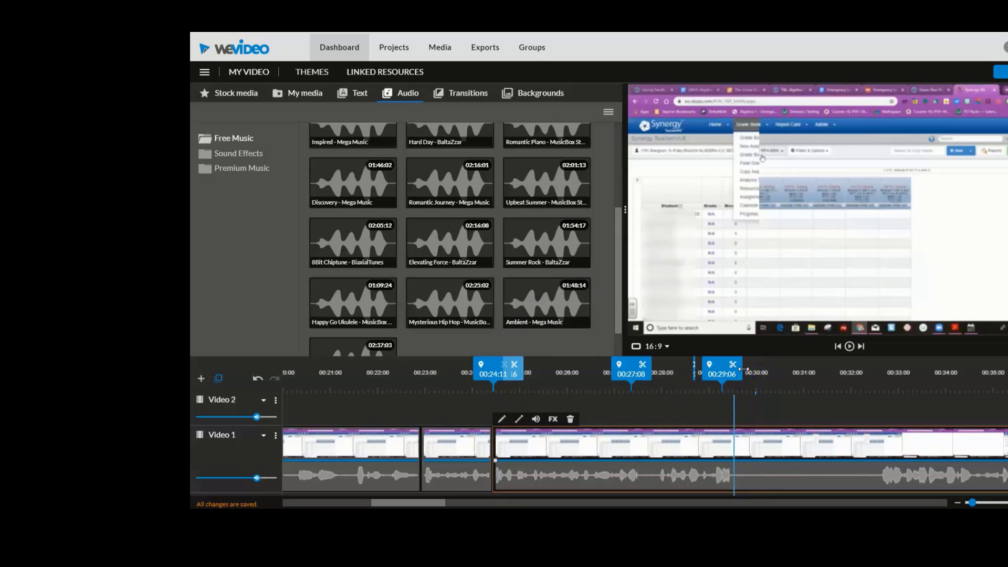
pyautogui.click(732, 364)
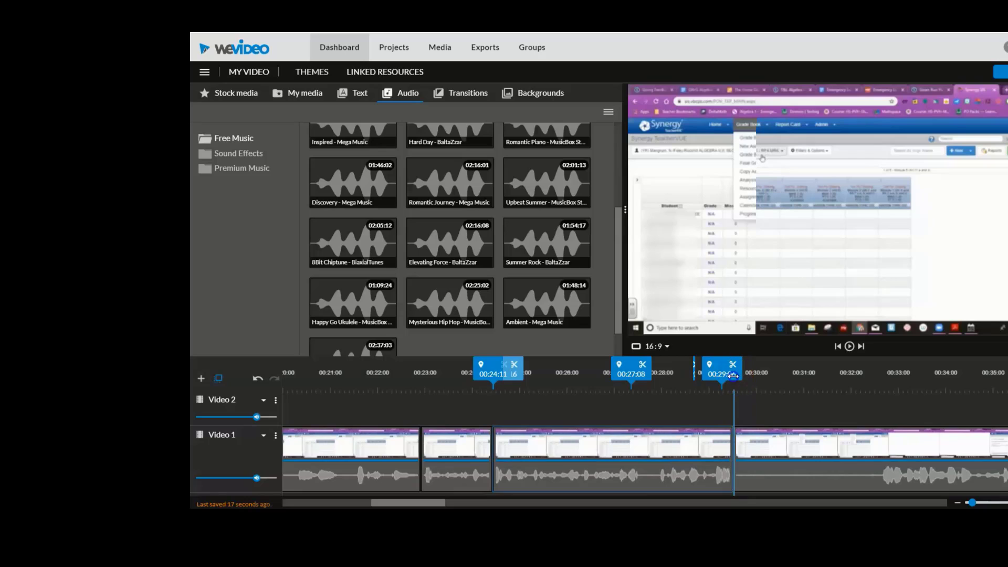
# - Split the clip at 00:32:12, where speech resumes, delete the silent section before it, and move the remaining footage into the gap
pyautogui.click(835, 372)
pyautogui.moveTo(835, 372); pyautogui.dragTo(869, 374)
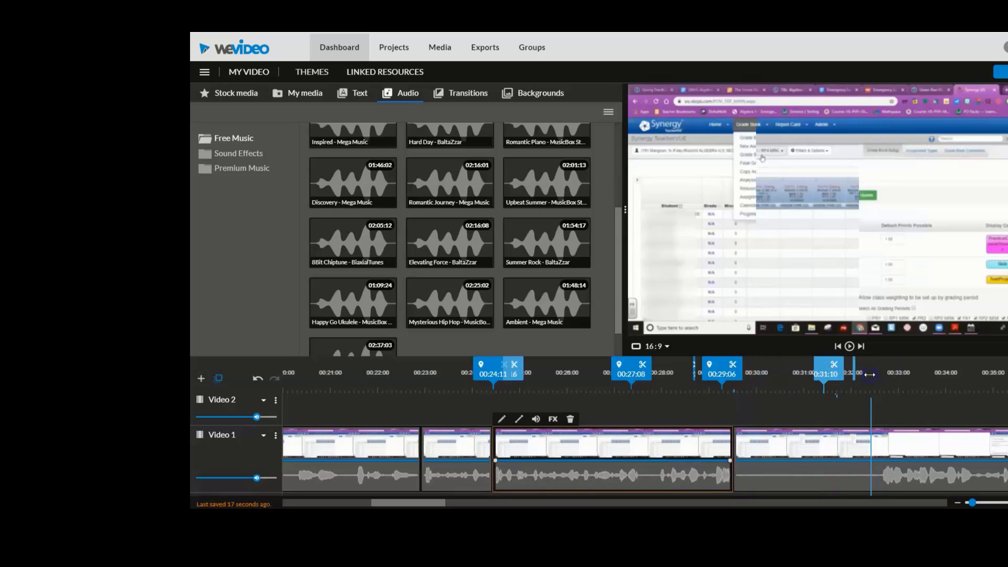
pyautogui.click(884, 366)
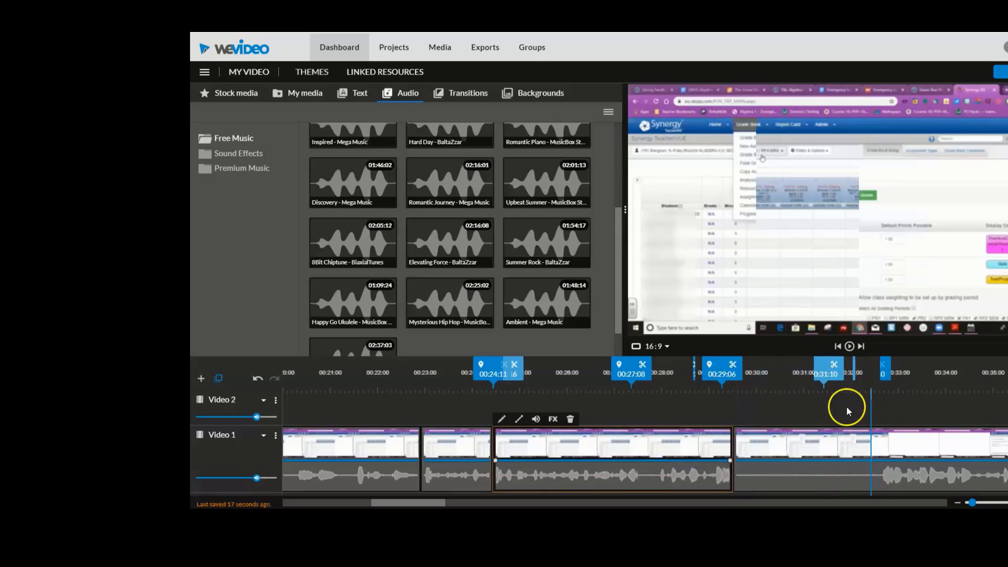
pyautogui.click(875, 474)
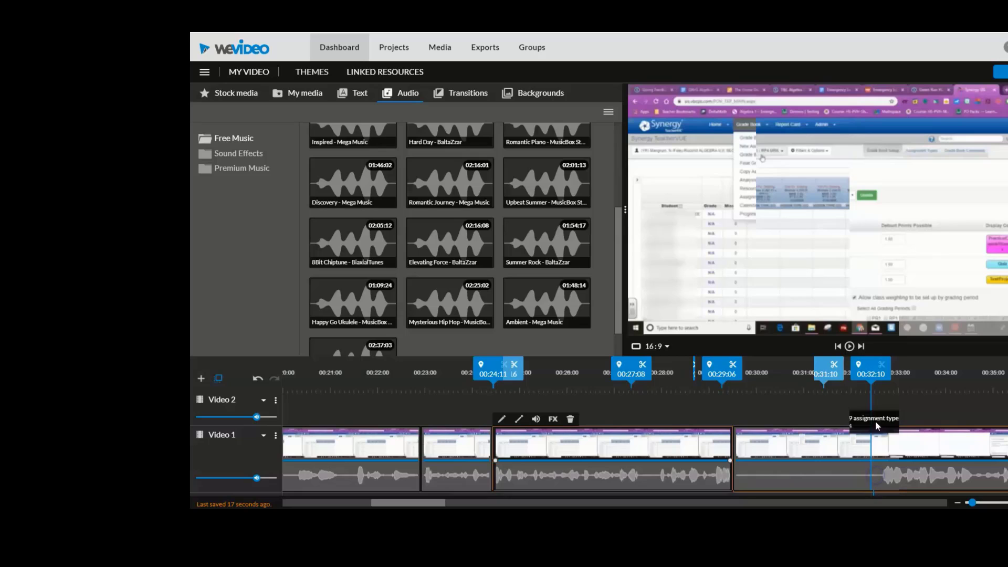
pyautogui.click(884, 366)
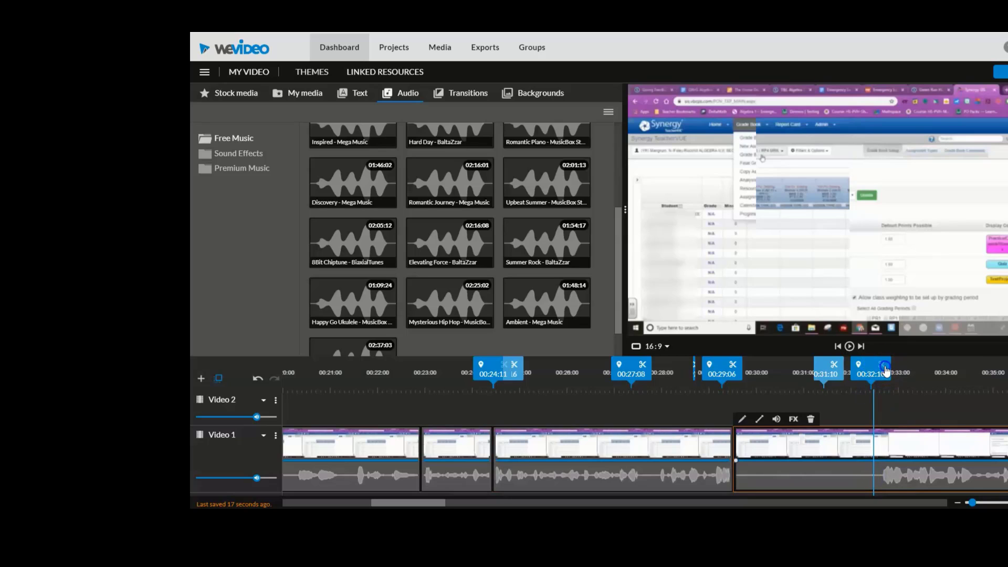
pyautogui.click(810, 418)
pyautogui.click(906, 438)
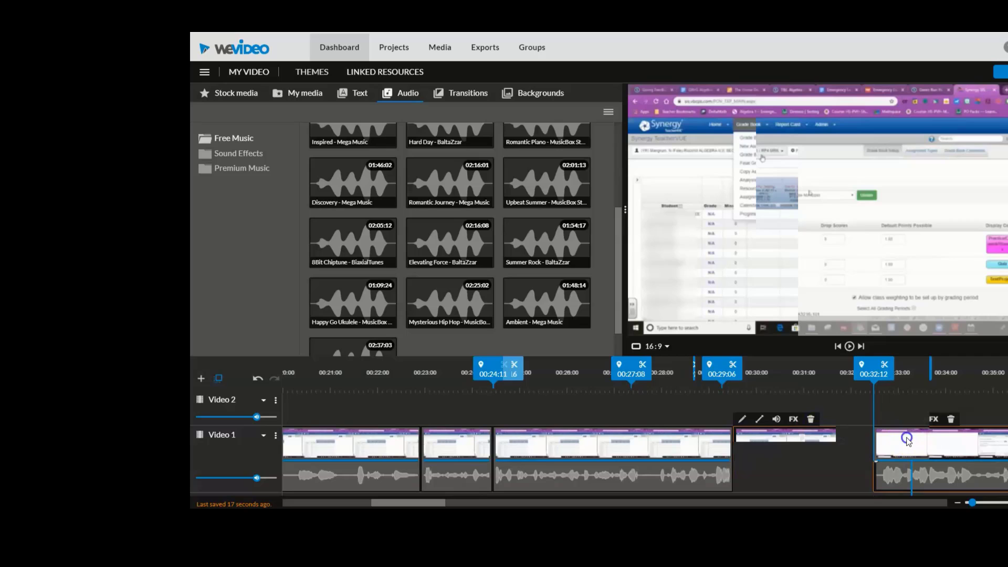
pyautogui.moveTo(907, 438); pyautogui.dragTo(776, 454)
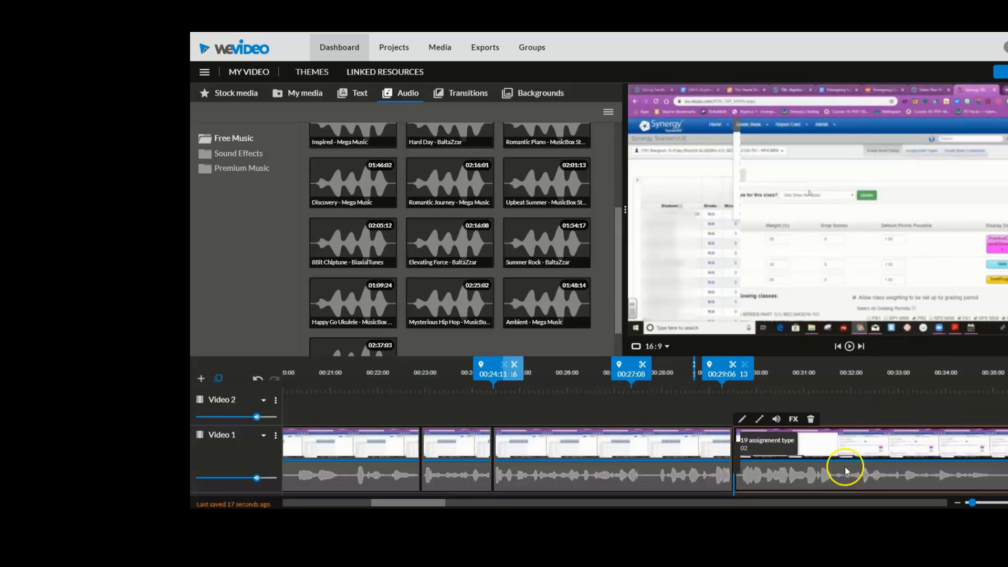
pyautogui.click(882, 415)
pyautogui.click(760, 418)
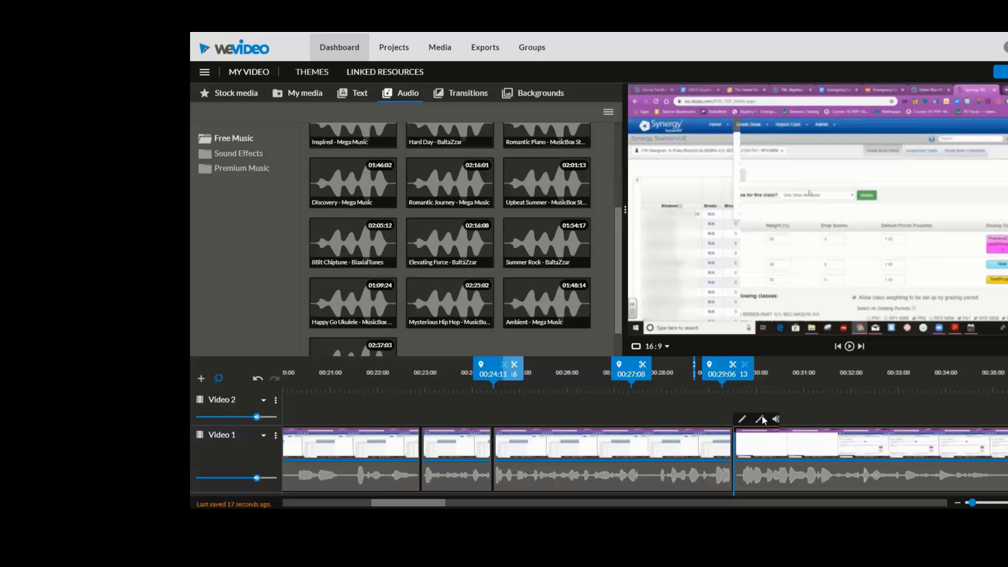
pyautogui.moveTo(425, 501); pyautogui.dragTo(749, 503)
pyautogui.click(628, 442)
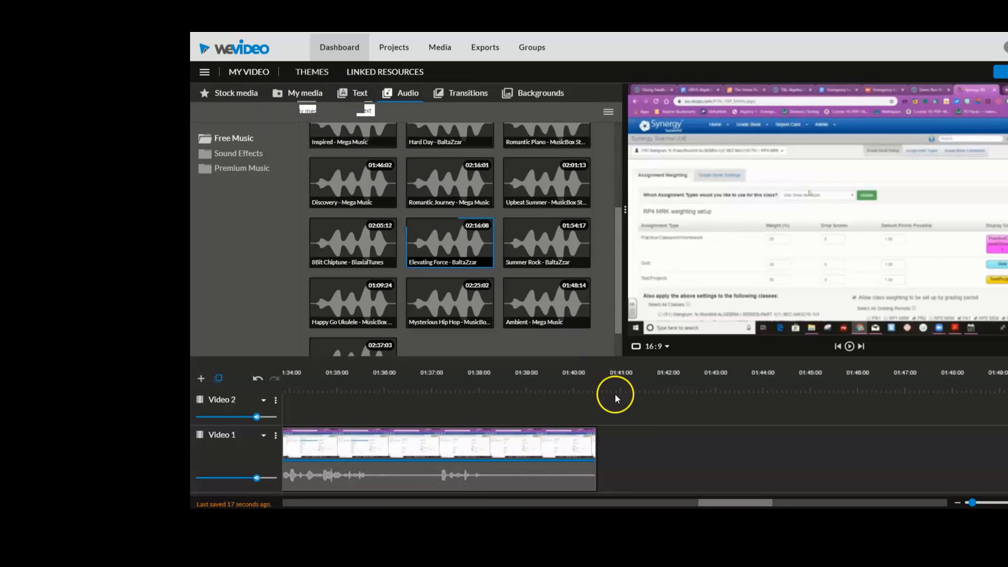
pyautogui.moveTo(724, 503); pyautogui.dragTo(298, 496)
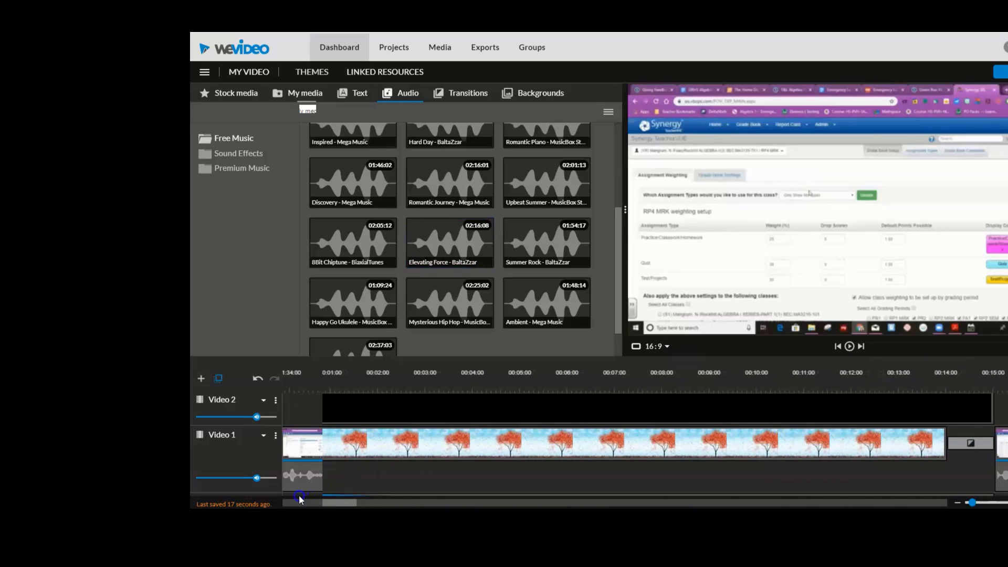